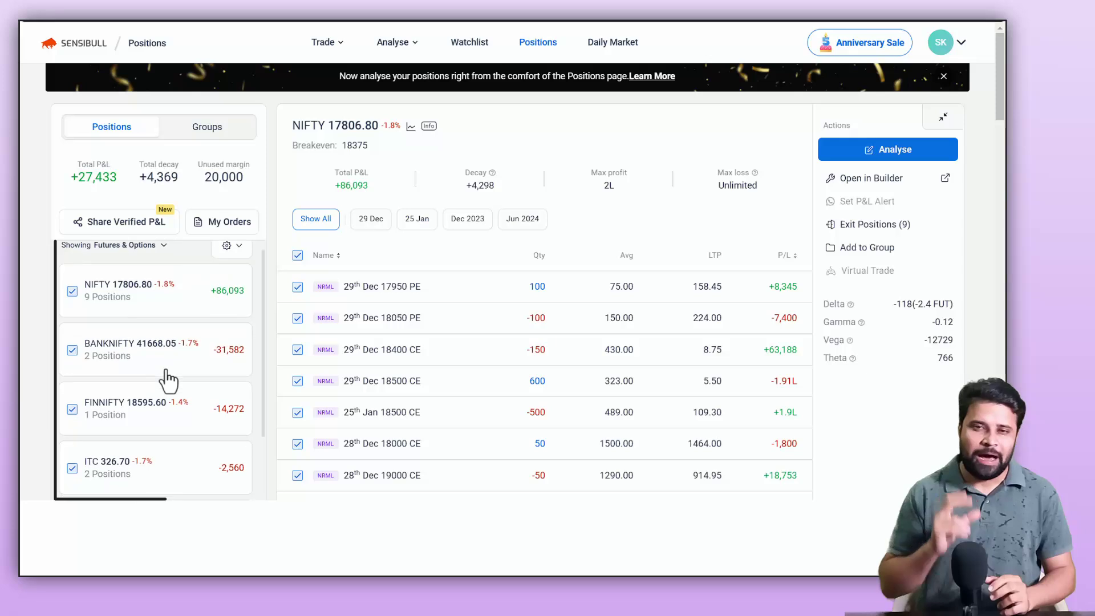
Try the position-type filter with intraday and holdings, ending on futures and options only.
{"action": "scroll", "coordinate": [167, 382], "scroll_direction": "down", "scroll_amount": 3}
{"action": "scroll", "coordinate": [165, 380], "scroll_direction": "up", "scroll_amount": 4}
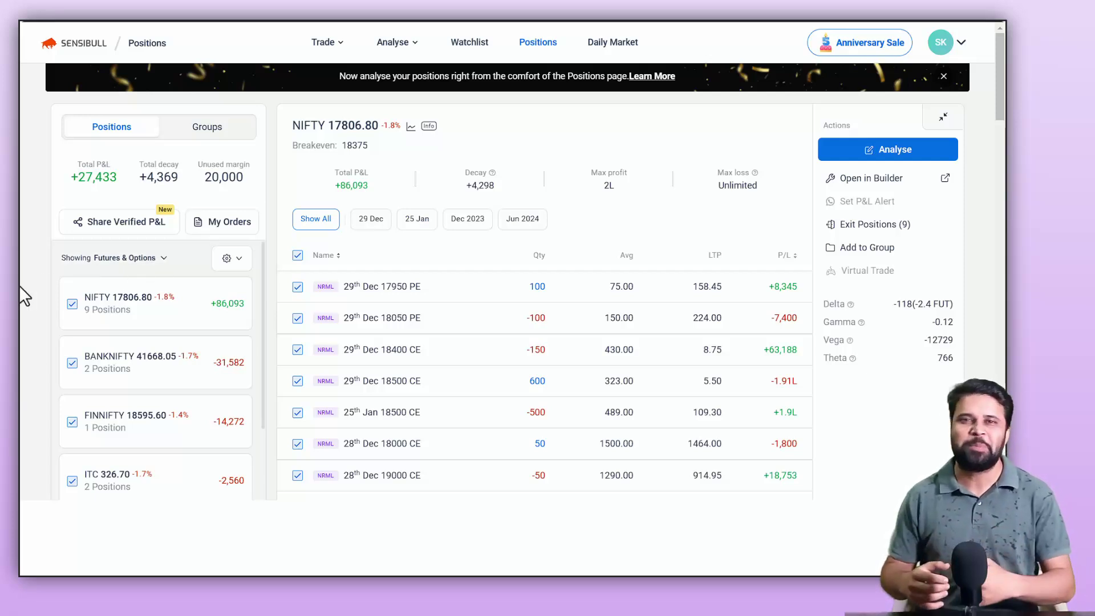
{"action": "left_click", "coordinate": [147, 266]}
{"action": "left_click", "coordinate": [76, 309]}
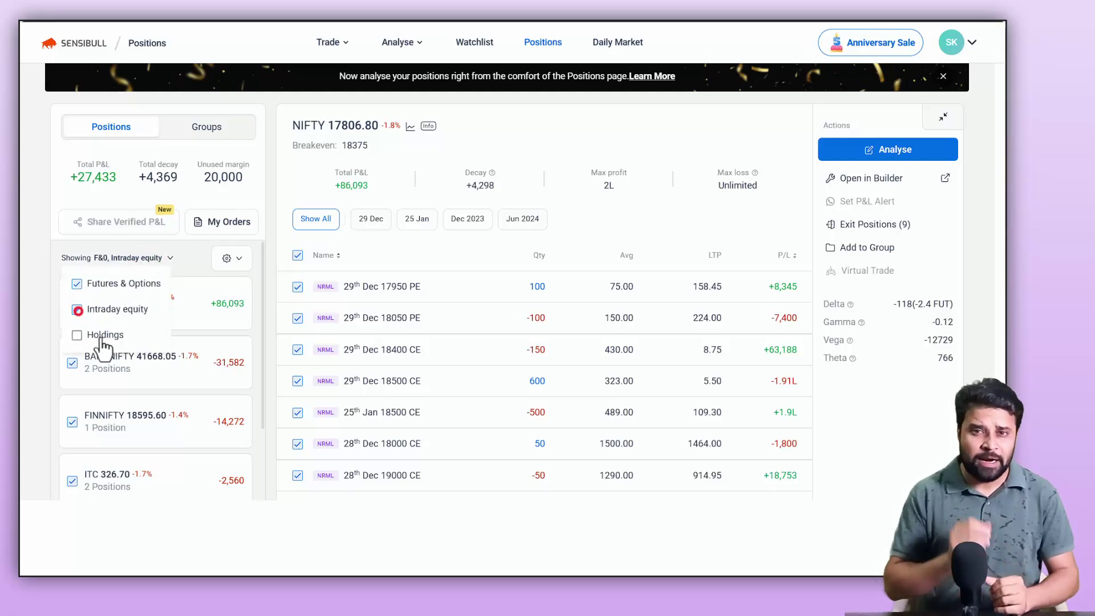
{"action": "left_click", "coordinate": [77, 336]}
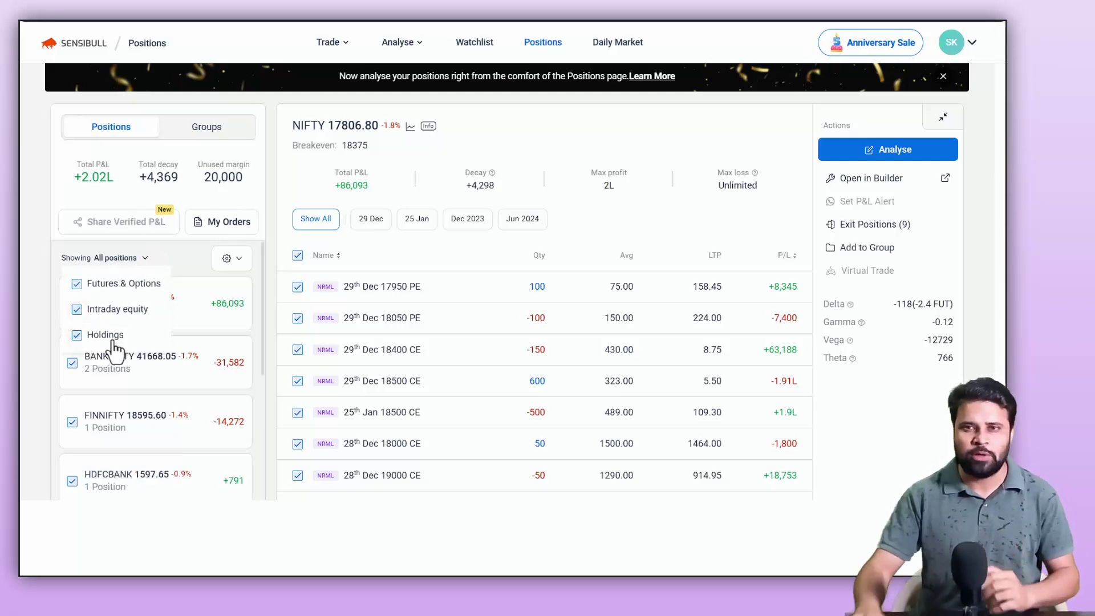
{"action": "left_click", "coordinate": [77, 336]}
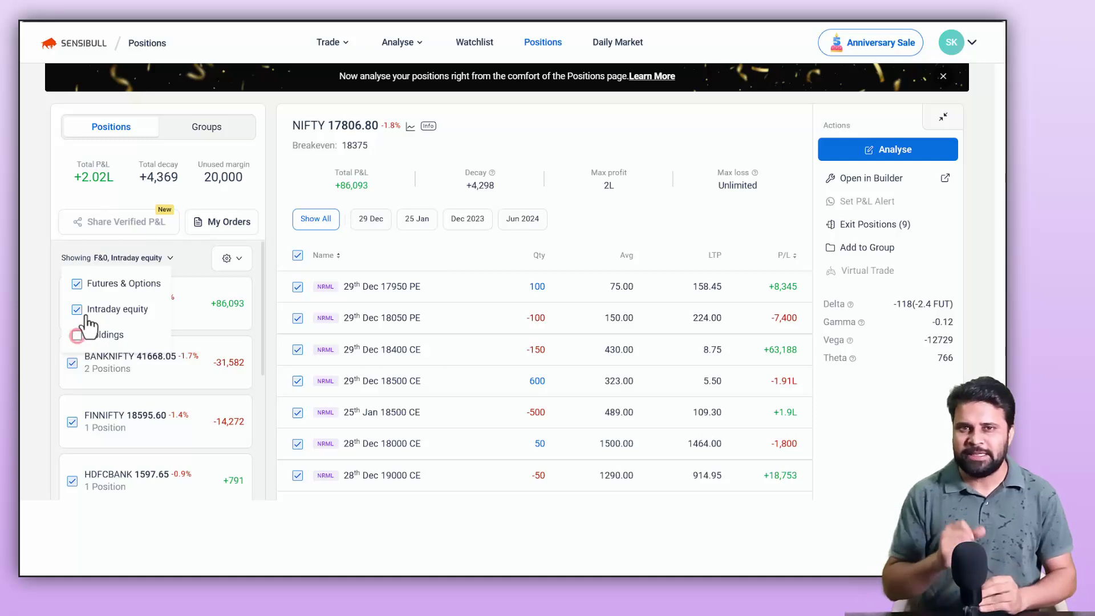
{"action": "left_click", "coordinate": [82, 311]}
{"action": "left_click", "coordinate": [32, 288]}
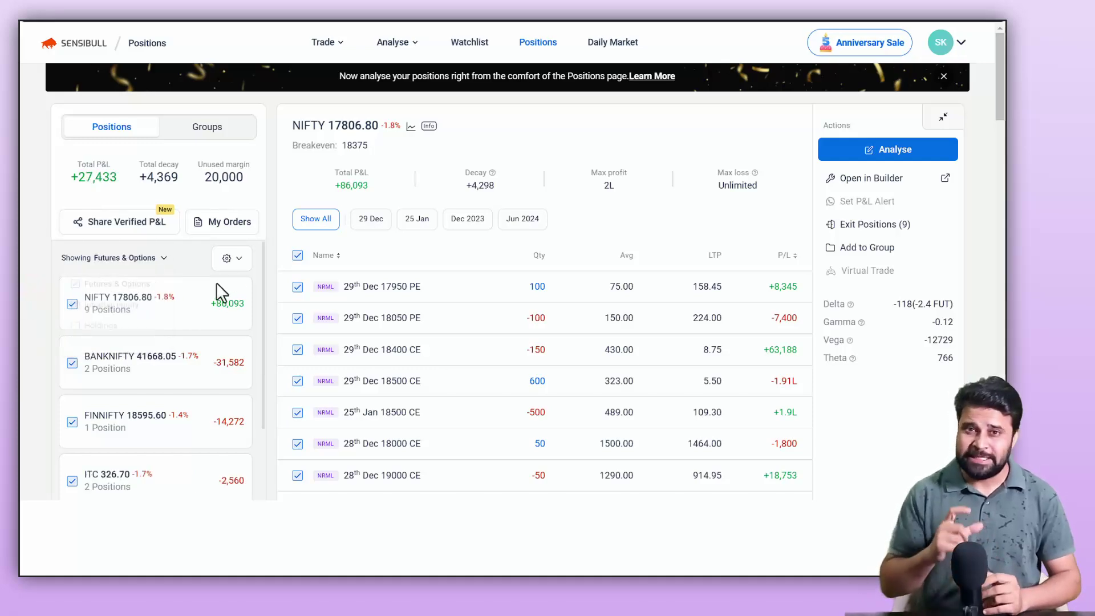
Toggle the display settings (dark theme, closed positions, lots, Avg column), restoring each afterwards.
{"action": "left_click", "coordinate": [234, 260]}
{"action": "left_click", "coordinate": [230, 294]}
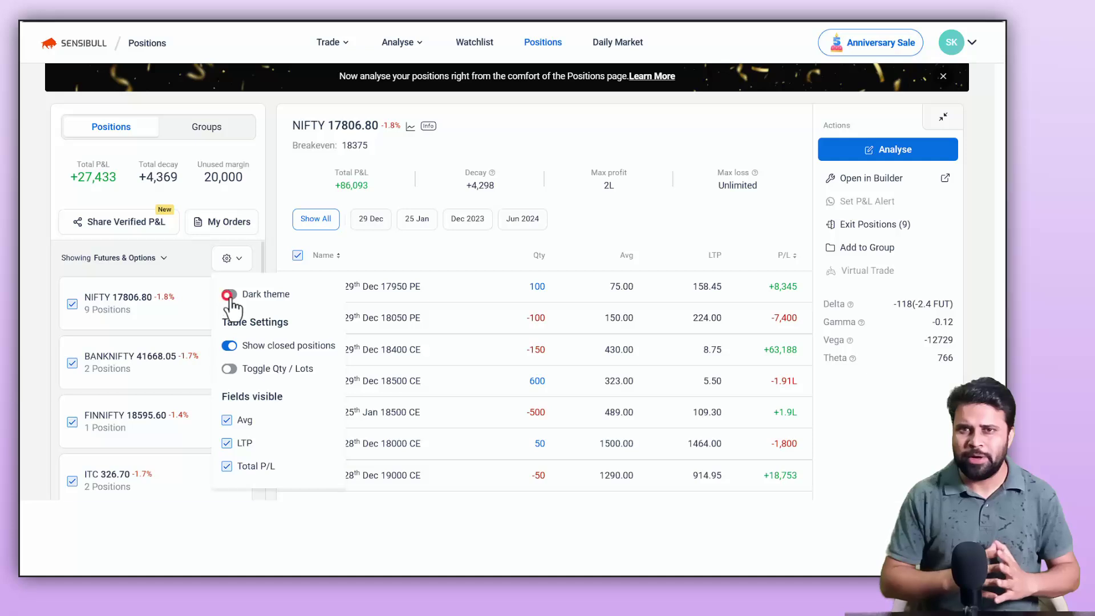
{"action": "left_click", "coordinate": [229, 295]}
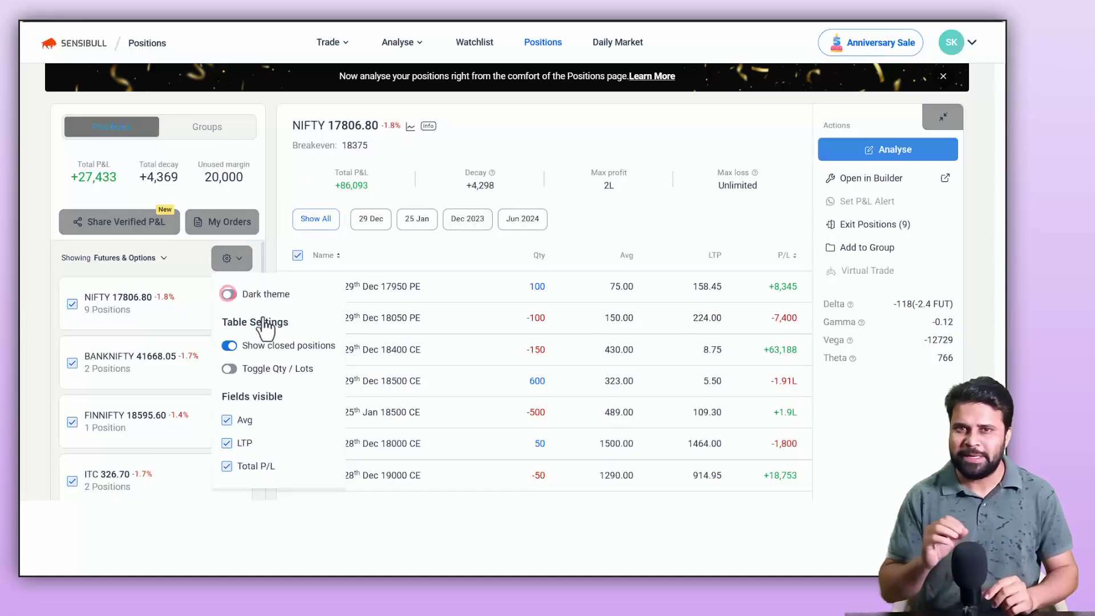
{"action": "left_click", "coordinate": [230, 346]}
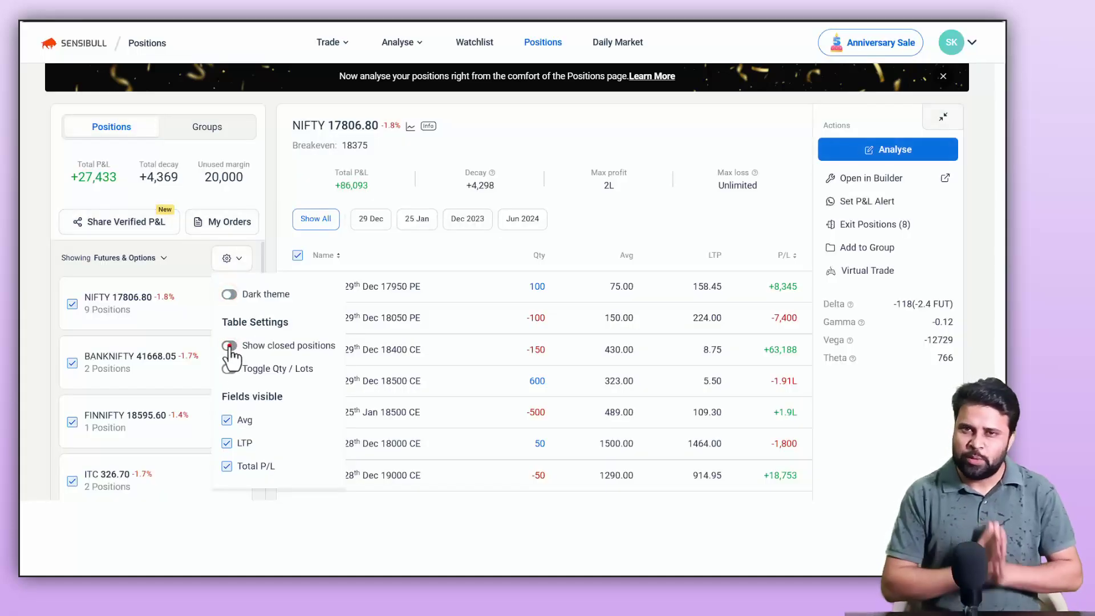
{"action": "left_click", "coordinate": [230, 347]}
{"action": "left_click", "coordinate": [229, 369]}
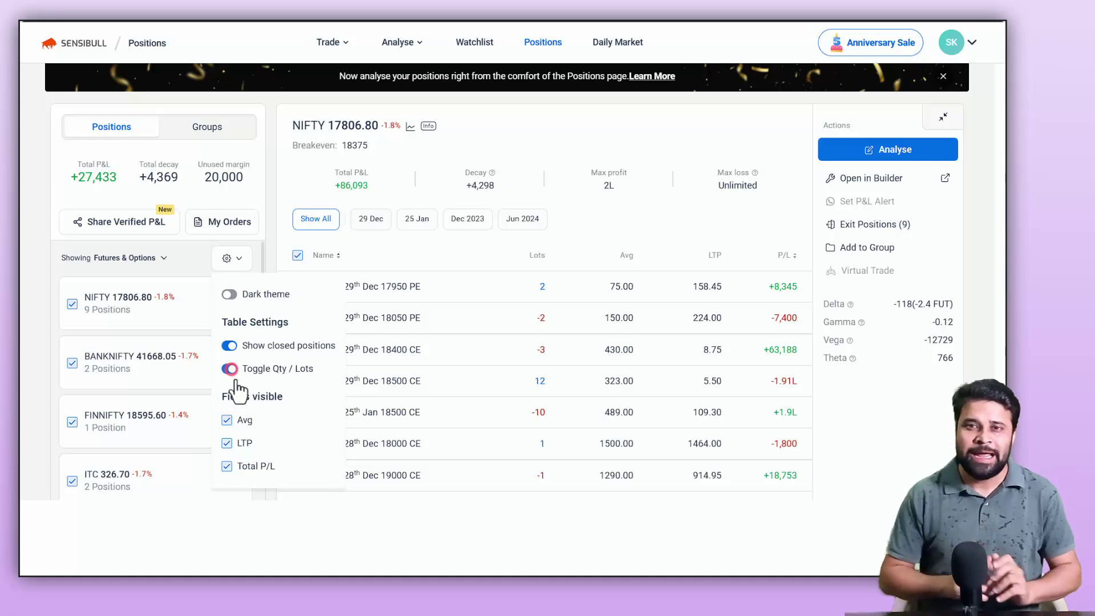
{"action": "left_click", "coordinate": [229, 370]}
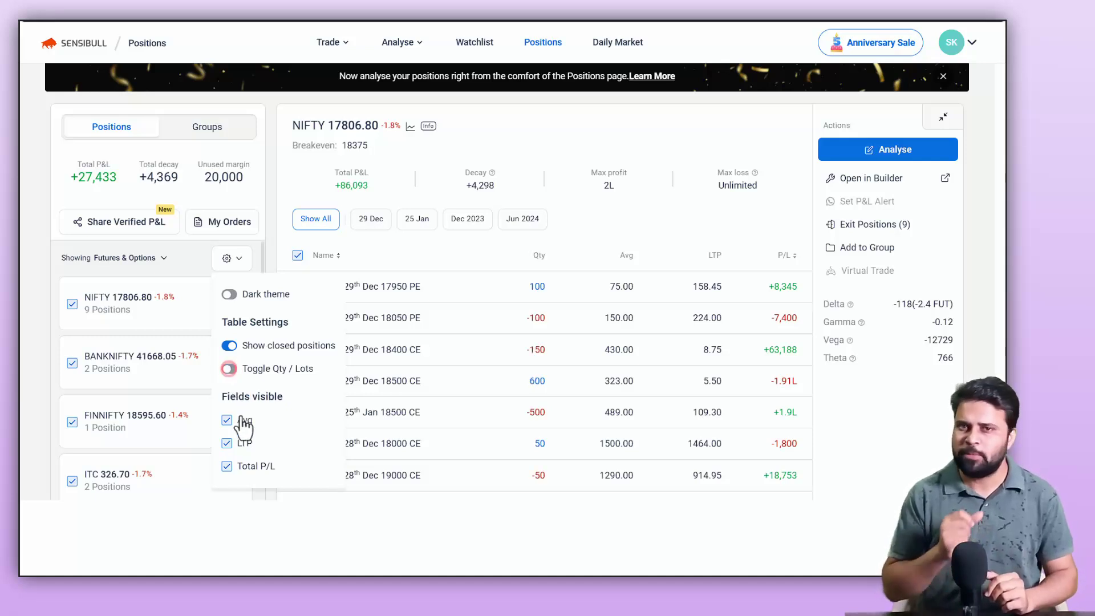
{"action": "left_click", "coordinate": [227, 419]}
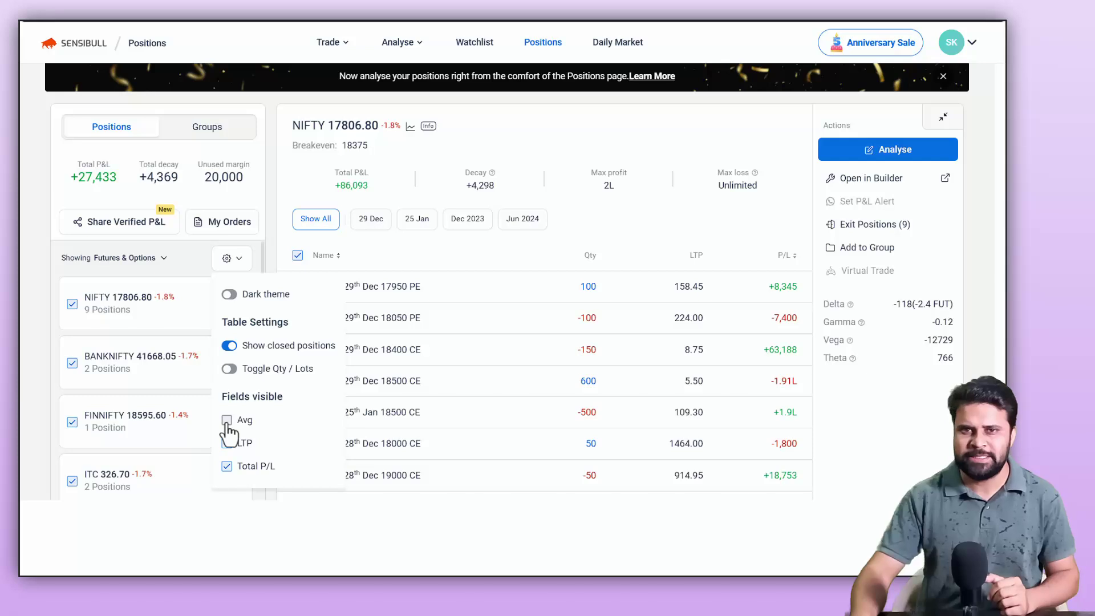
{"action": "left_click", "coordinate": [228, 421]}
{"action": "left_click", "coordinate": [26, 322]}
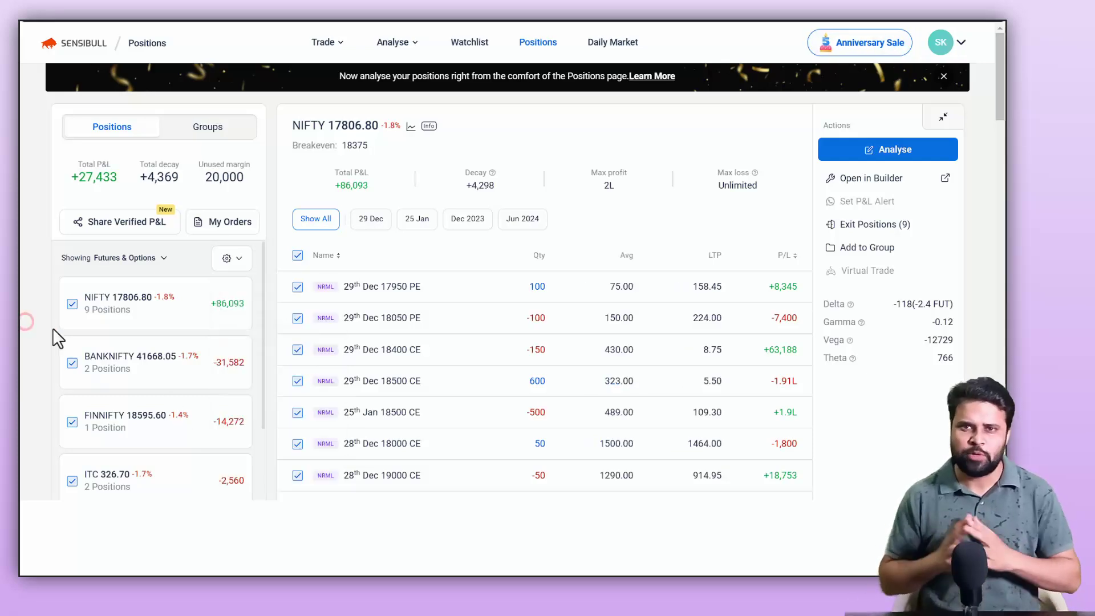
Exclude BANKNIFTY, FINNIFTY and ITC from the totals, then include them again.
{"action": "left_click", "coordinate": [72, 363]}
{"action": "left_click", "coordinate": [72, 423]}
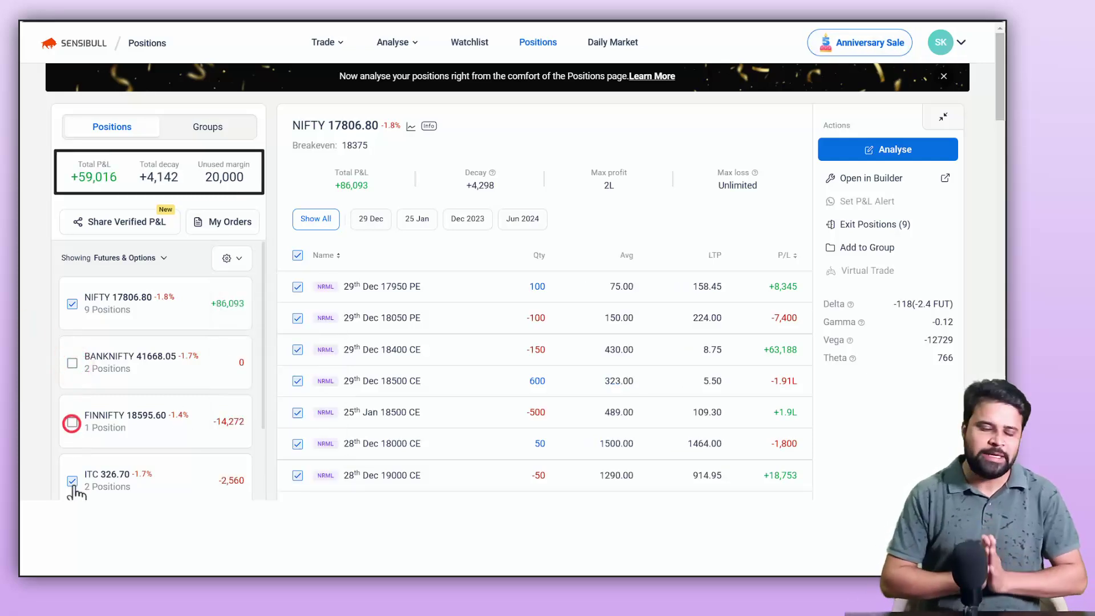
{"action": "left_click", "coordinate": [72, 481]}
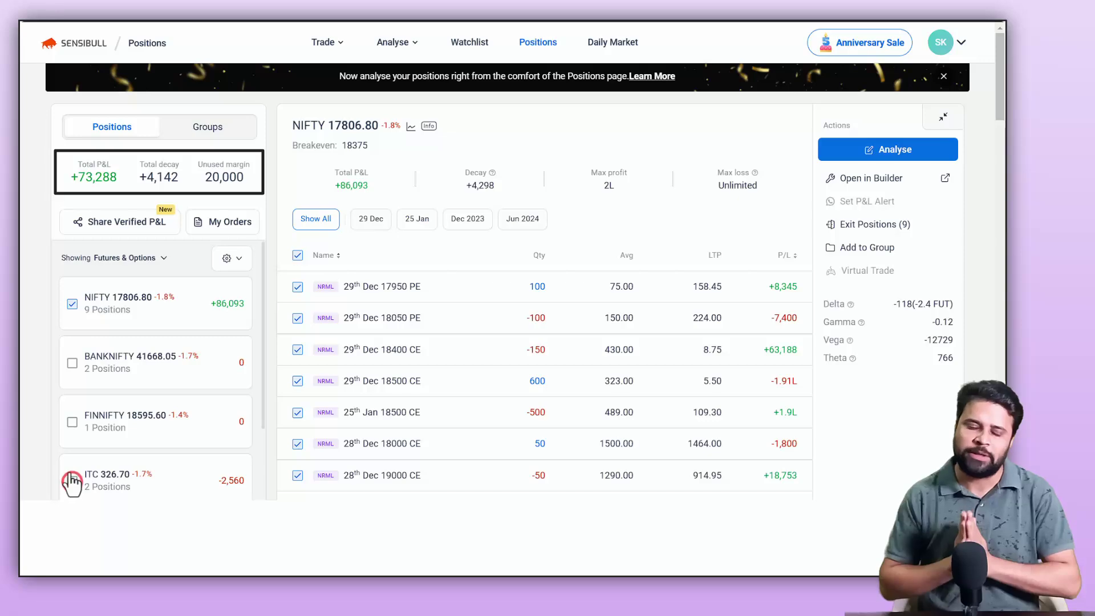
{"action": "left_click", "coordinate": [72, 363]}
{"action": "left_click", "coordinate": [72, 422]}
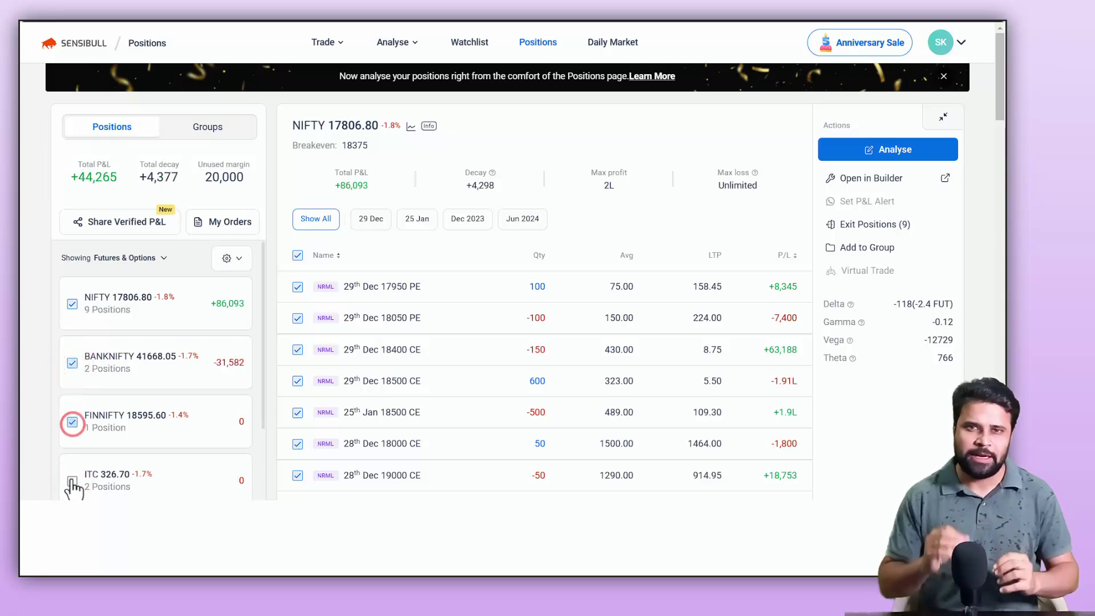
{"action": "left_click", "coordinate": [72, 481]}
{"action": "left_click", "coordinate": [29, 327]}
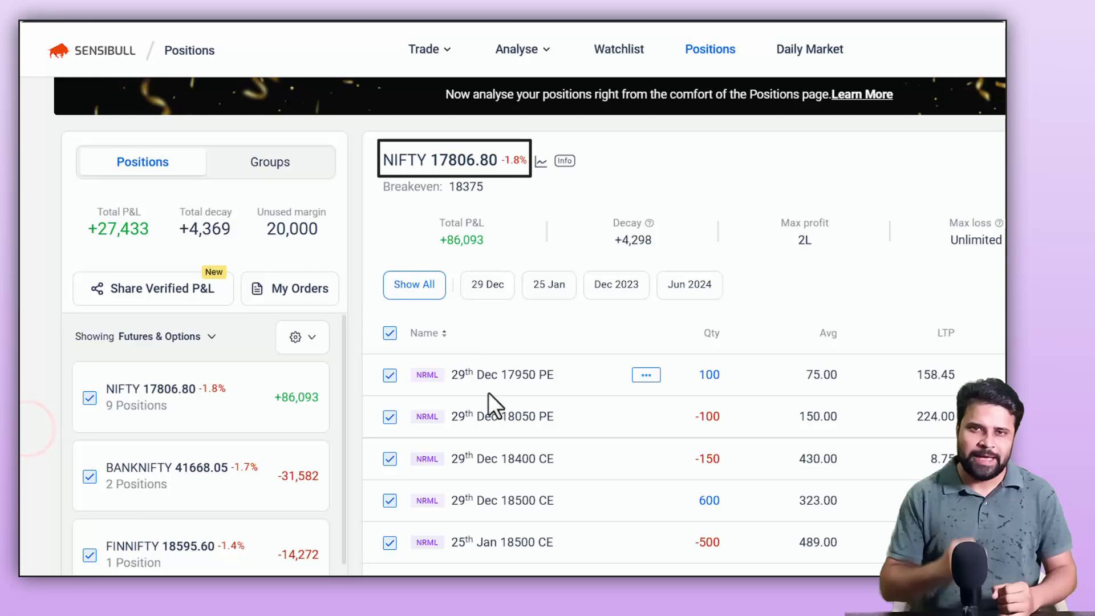
View the NIFTY price chart and its quick market info.
{"action": "left_click", "coordinate": [541, 163]}
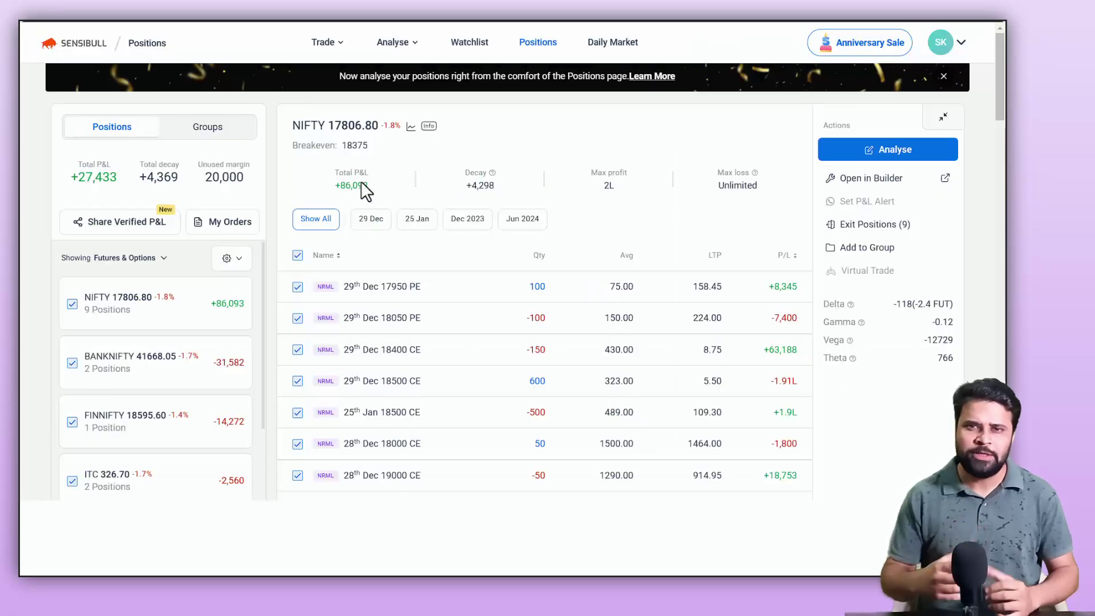
{"action": "left_click", "coordinate": [429, 125]}
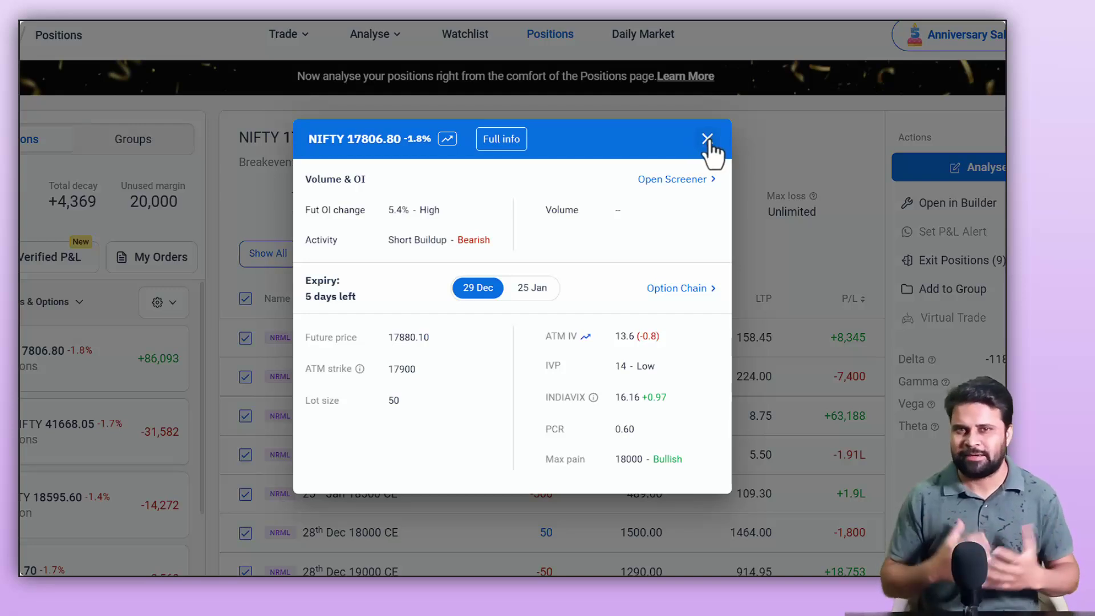
{"action": "left_click", "coordinate": [708, 140]}
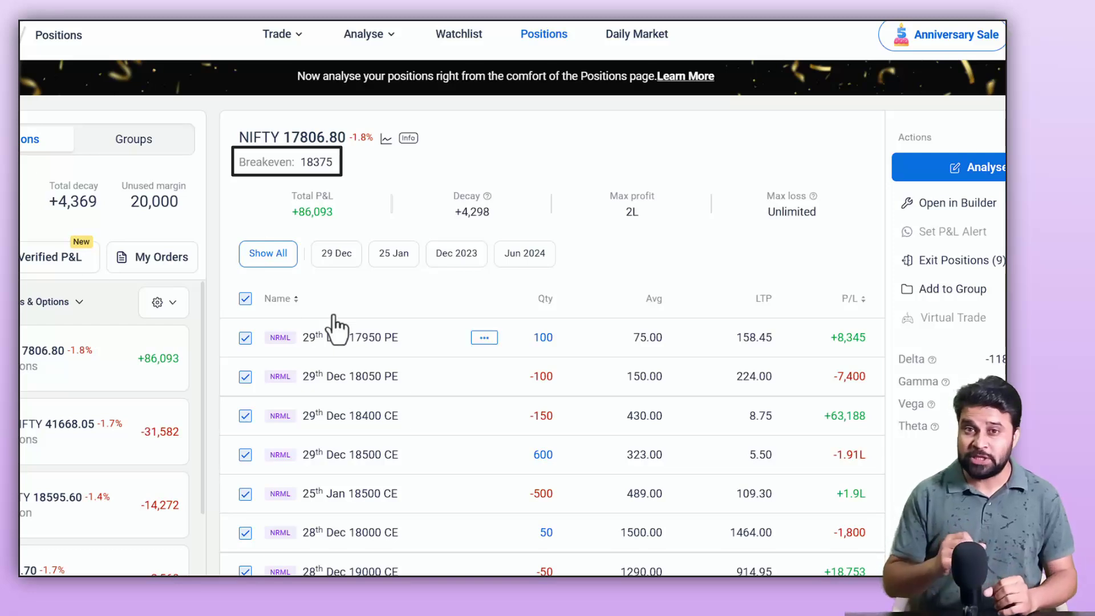
Filter NIFTY by the 29 Dec, 25 Jan and Dec 2023 expiries, ending on all expiries.
{"action": "left_click", "coordinate": [341, 264]}
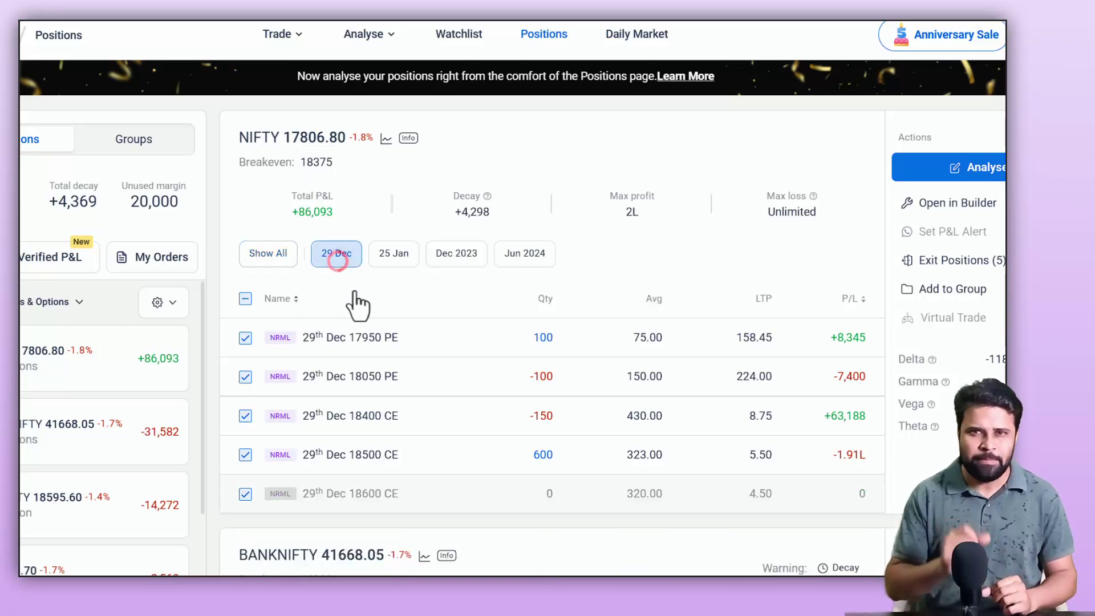
{"action": "left_click", "coordinate": [394, 257]}
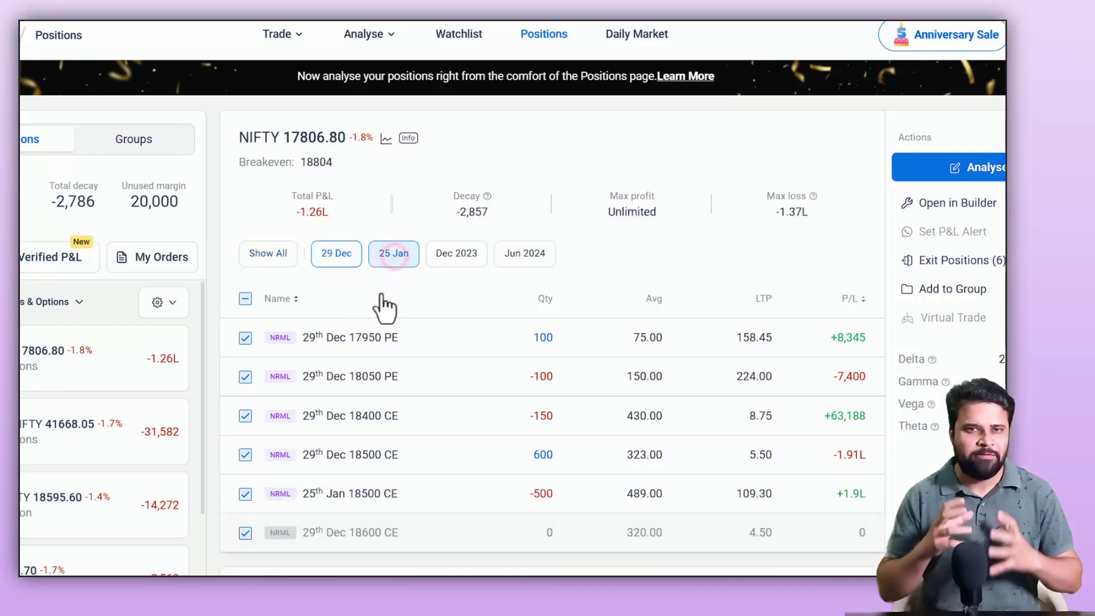
{"action": "left_click", "coordinate": [344, 264]}
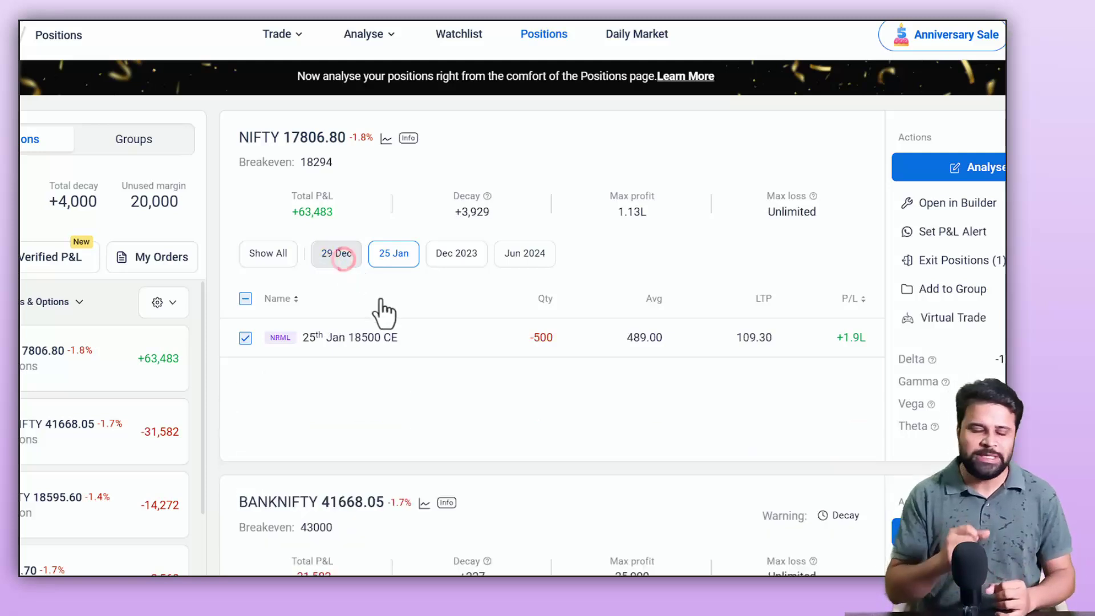
{"action": "left_click", "coordinate": [343, 264]}
{"action": "left_click", "coordinate": [460, 253]}
{"action": "left_click", "coordinate": [442, 254]}
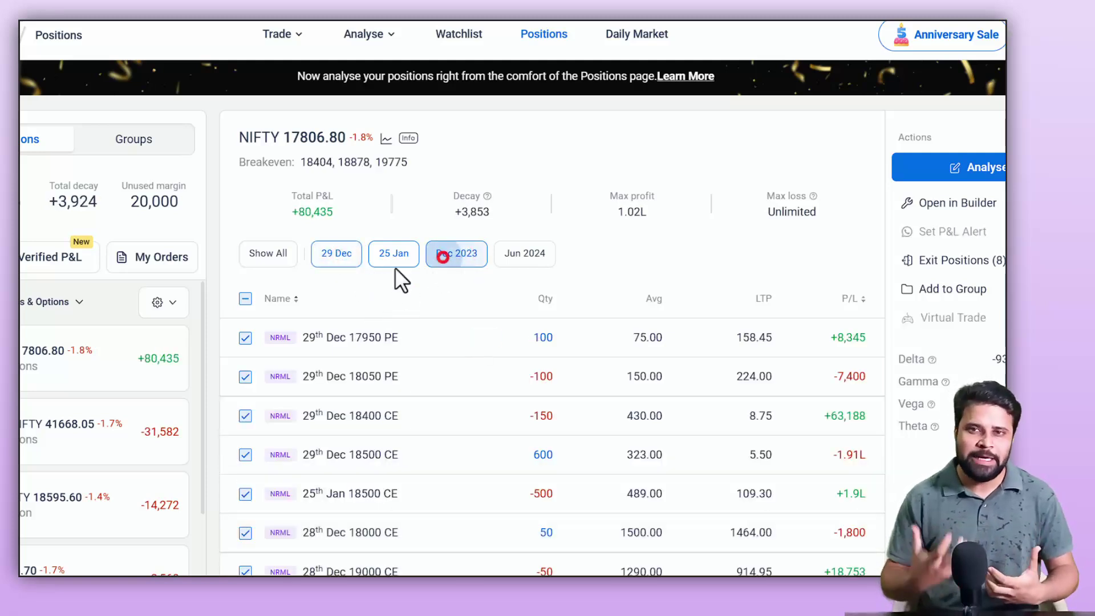
{"action": "left_click", "coordinate": [264, 262]}
Select individual NIFTY legs one by one, then reselect all of them.
{"action": "left_click", "coordinate": [245, 298]}
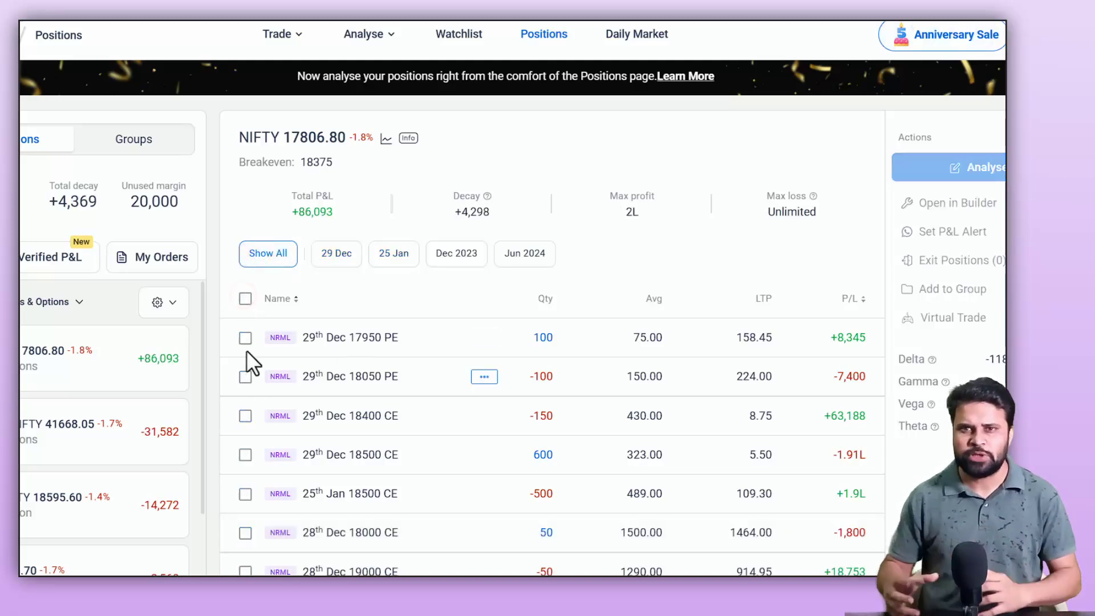
{"action": "left_click", "coordinate": [245, 338]}
{"action": "left_click", "coordinate": [245, 377]}
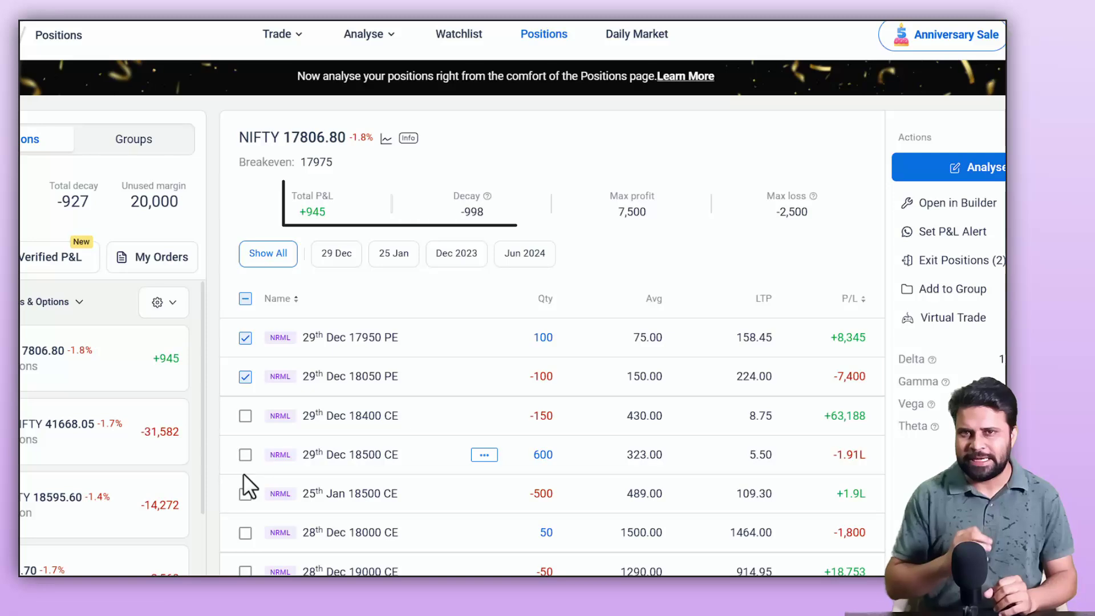
{"action": "left_click", "coordinate": [246, 454]}
{"action": "left_click", "coordinate": [245, 494]}
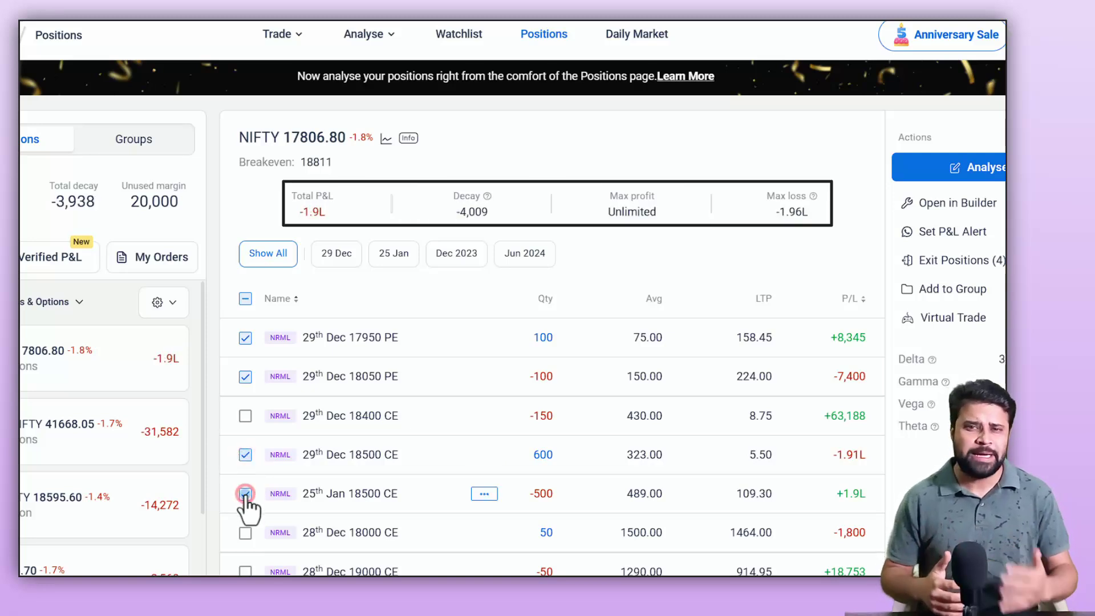
{"action": "left_click", "coordinate": [246, 415]}
{"action": "left_click", "coordinate": [245, 299]}
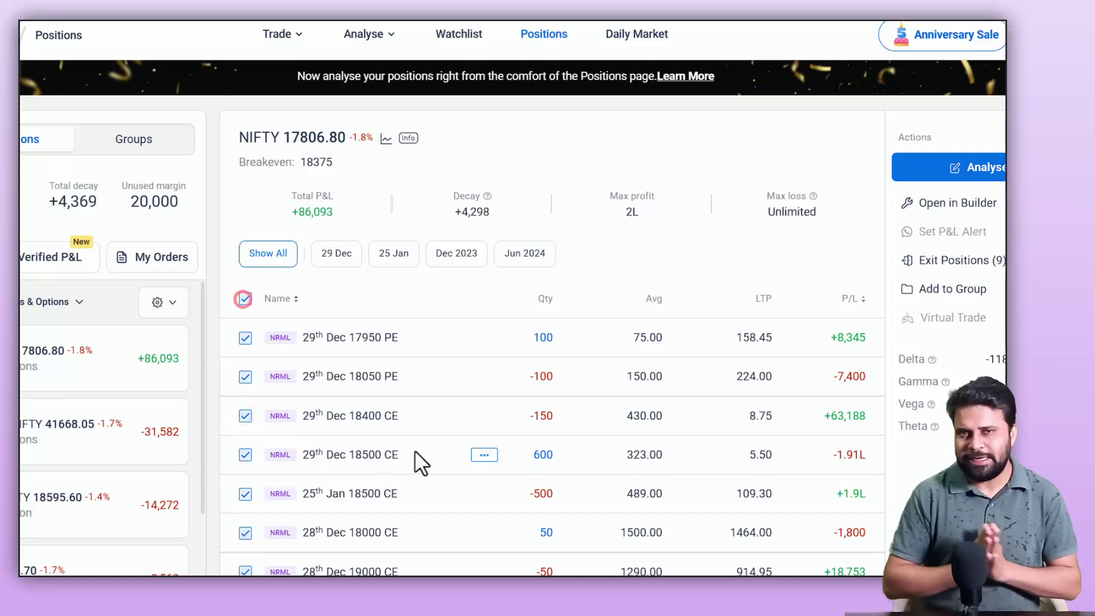
{"action": "scroll", "coordinate": [422, 456], "scroll_direction": "down", "scroll_amount": 2}
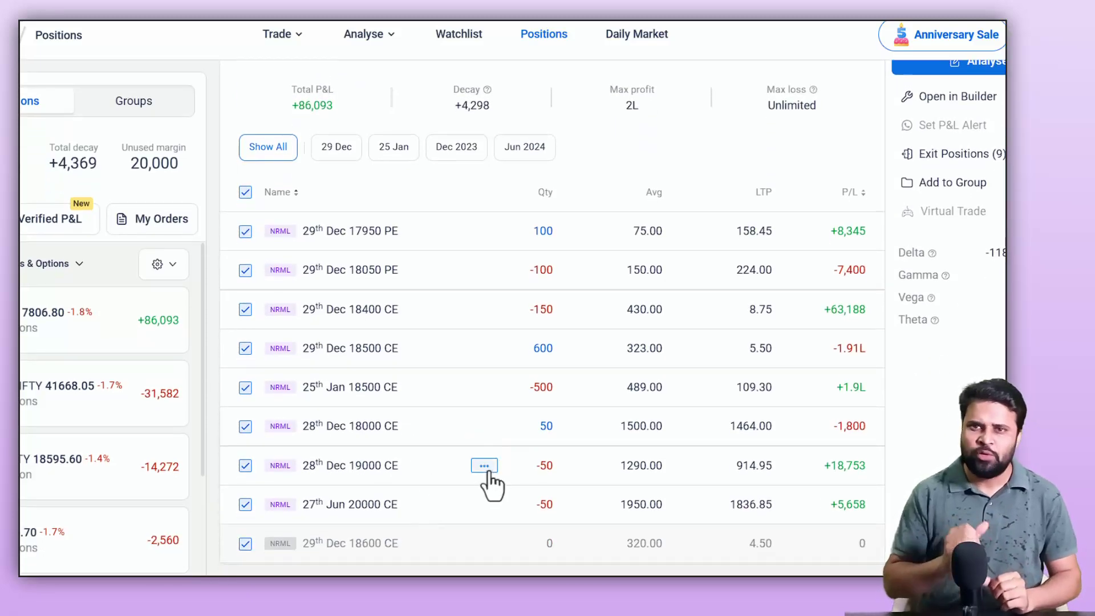
Look at the exit and add options for the 28 Dec 19000 CE position.
{"action": "left_click", "coordinate": [484, 466]}
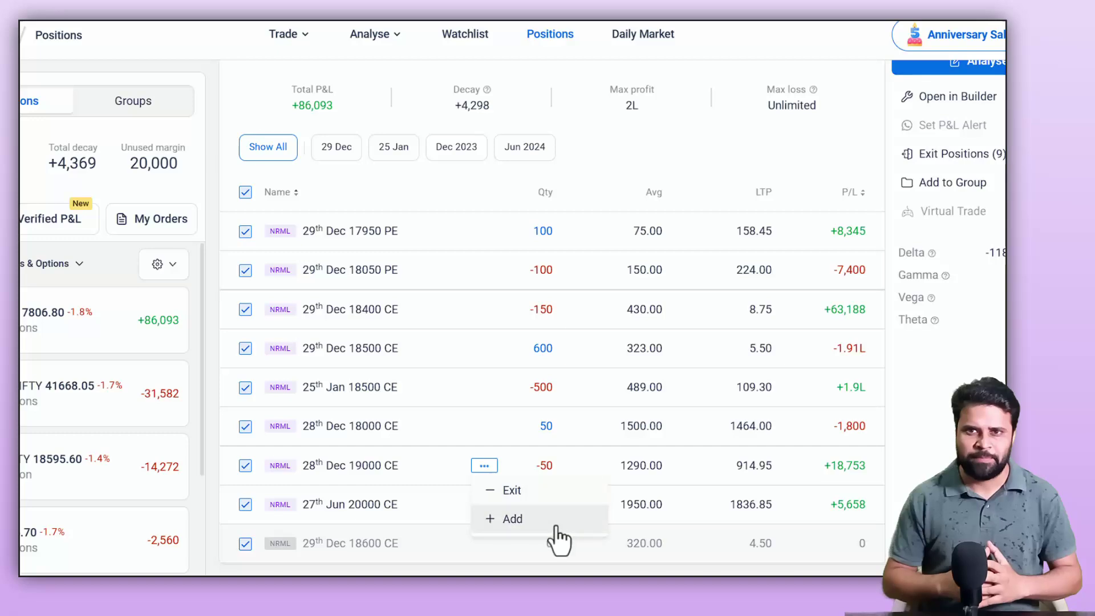
{"action": "left_click", "coordinate": [517, 517]}
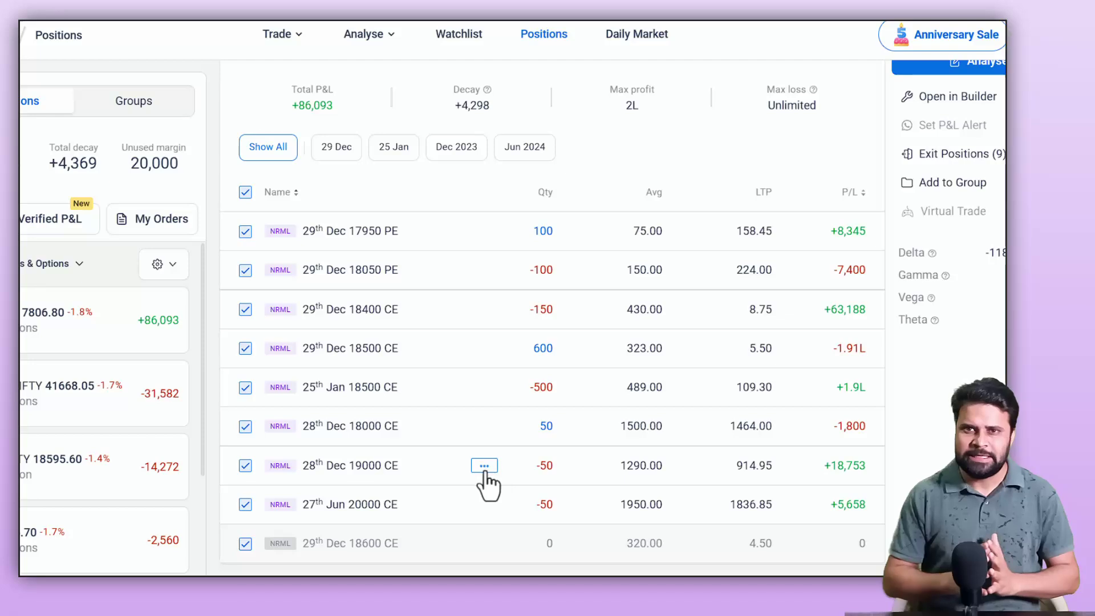
{"action": "left_click", "coordinate": [484, 468]}
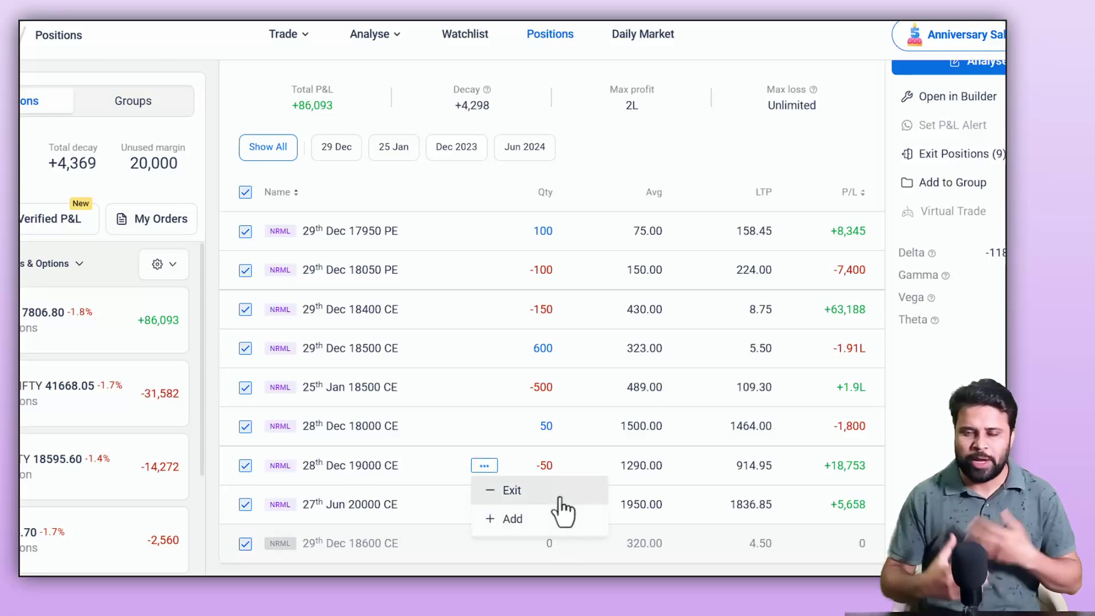
{"action": "left_click", "coordinate": [484, 231]}
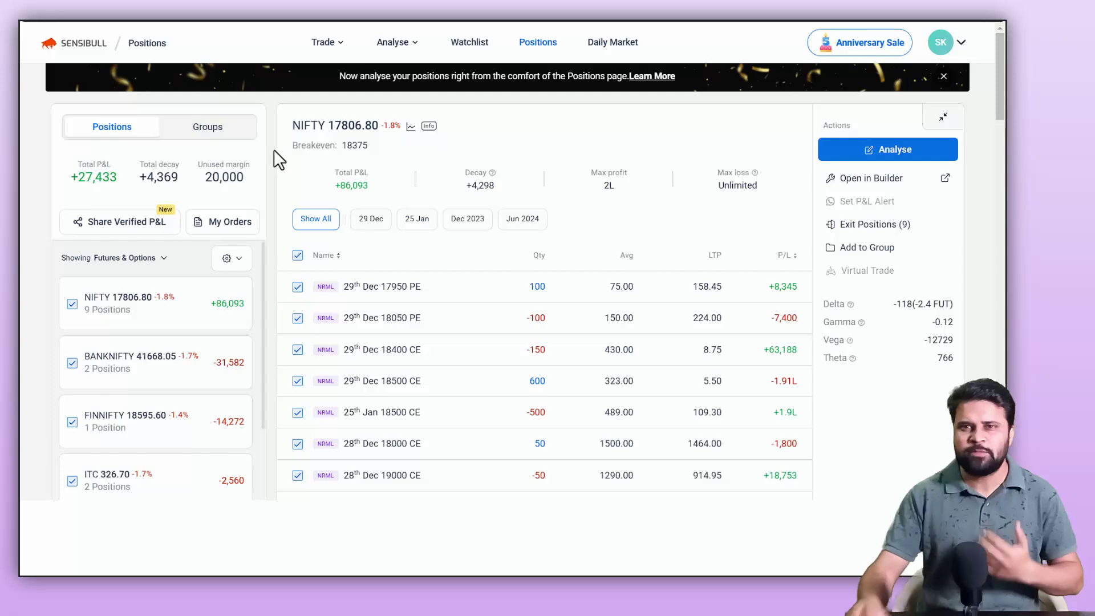
Read the explanation of the ITC position warnings.
{"action": "scroll", "coordinate": [272, 149], "scroll_direction": "down", "scroll_amount": 7}
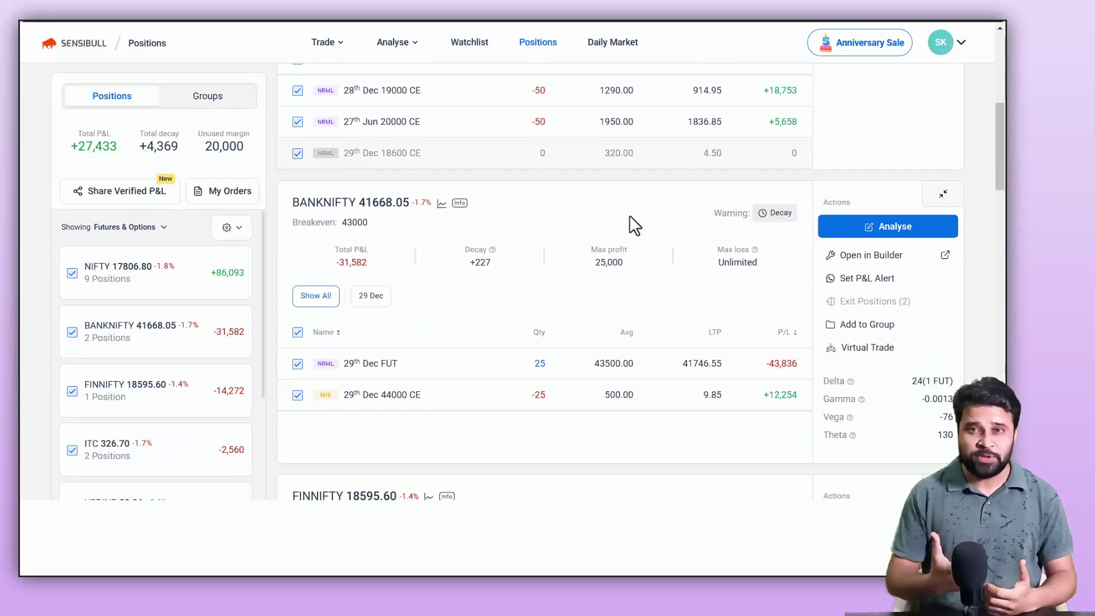
{"action": "scroll", "coordinate": [630, 217], "scroll_direction": "down", "scroll_amount": 3}
{"action": "scroll", "coordinate": [628, 214], "scroll_direction": "down", "scroll_amount": 1}
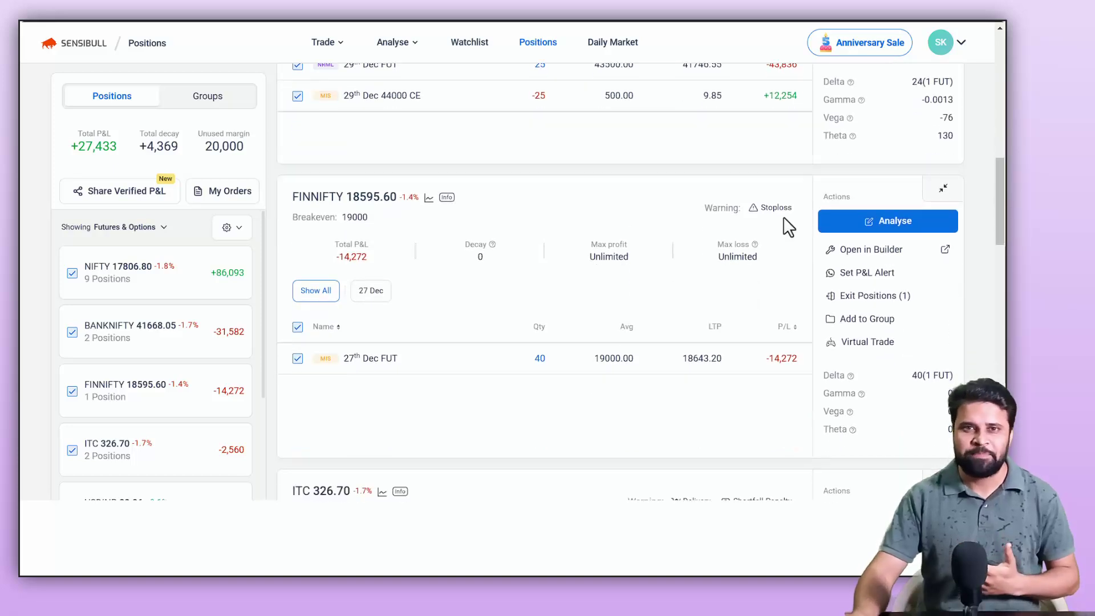
{"action": "scroll", "coordinate": [665, 211], "scroll_direction": "down", "scroll_amount": 3}
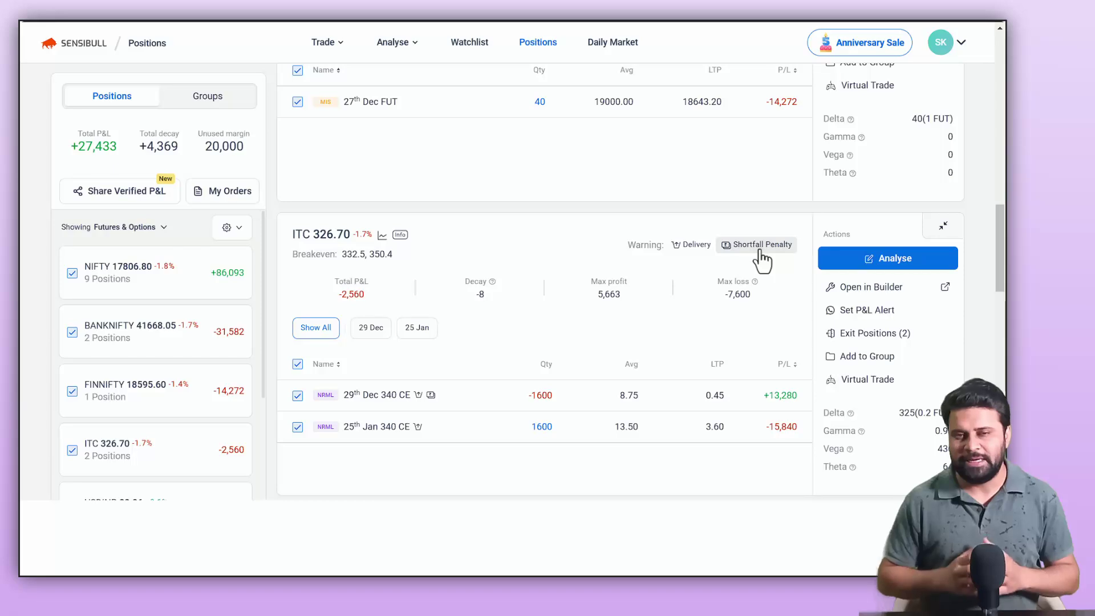
{"action": "left_click", "coordinate": [692, 250]}
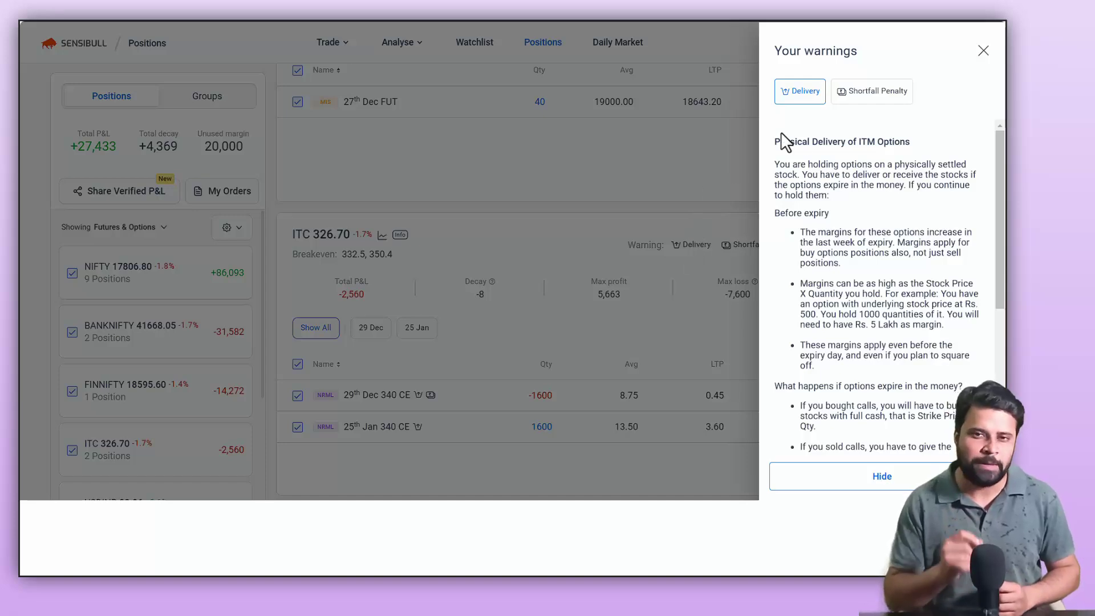
{"action": "left_click", "coordinate": [983, 51]}
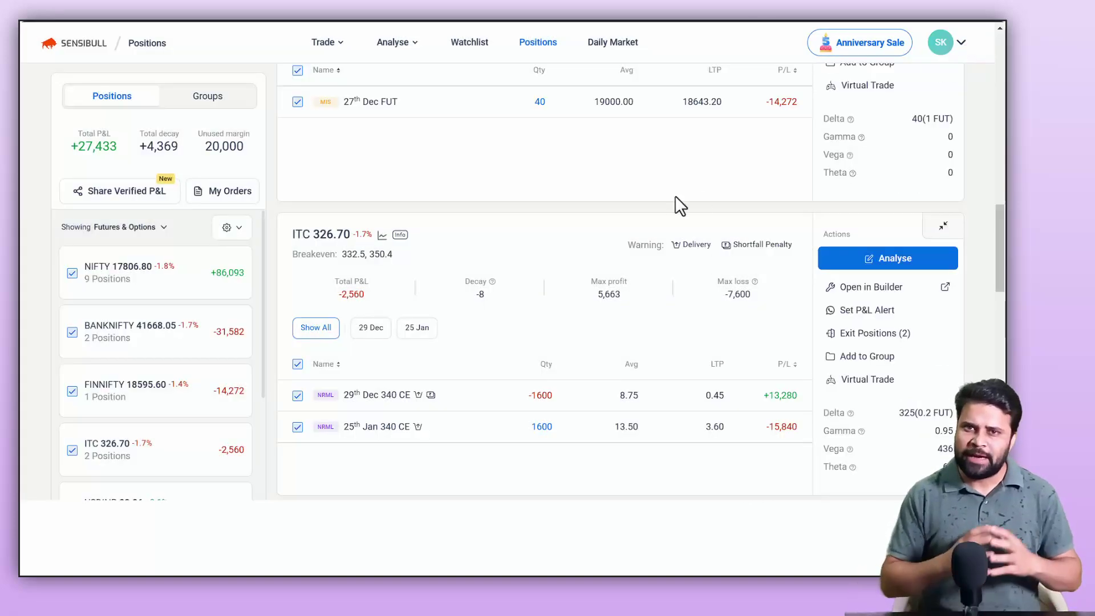
{"action": "scroll", "coordinate": [686, 220], "scroll_direction": "up", "scroll_amount": 15}
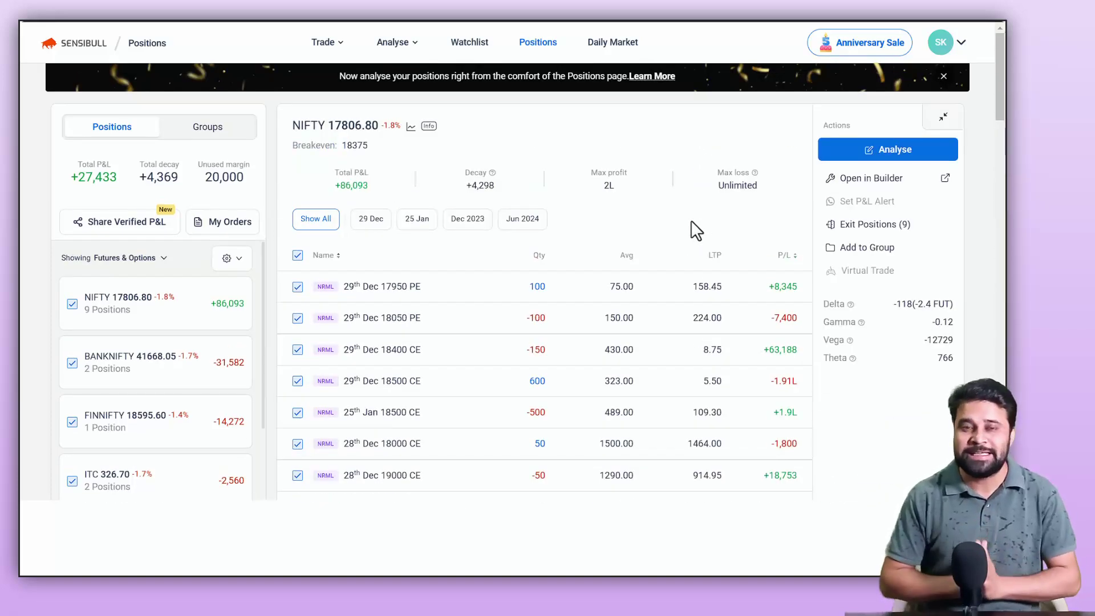
Analyse NIFTY with only the 29 Dec 17950 PE and 18050 PE legs included.
{"action": "left_click", "coordinate": [852, 151]}
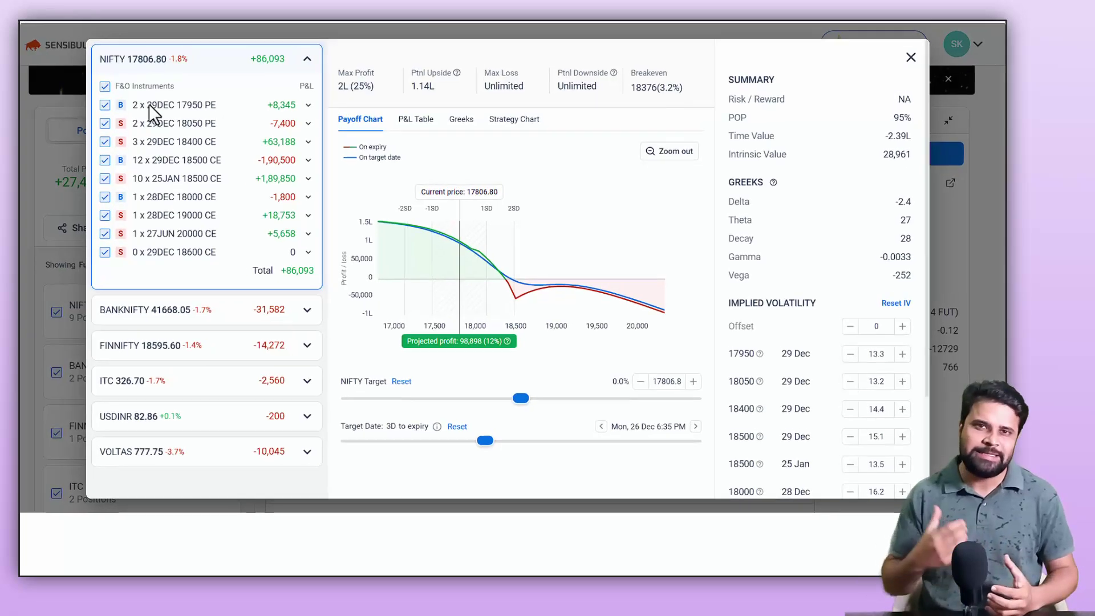
{"action": "left_click", "coordinate": [120, 84]}
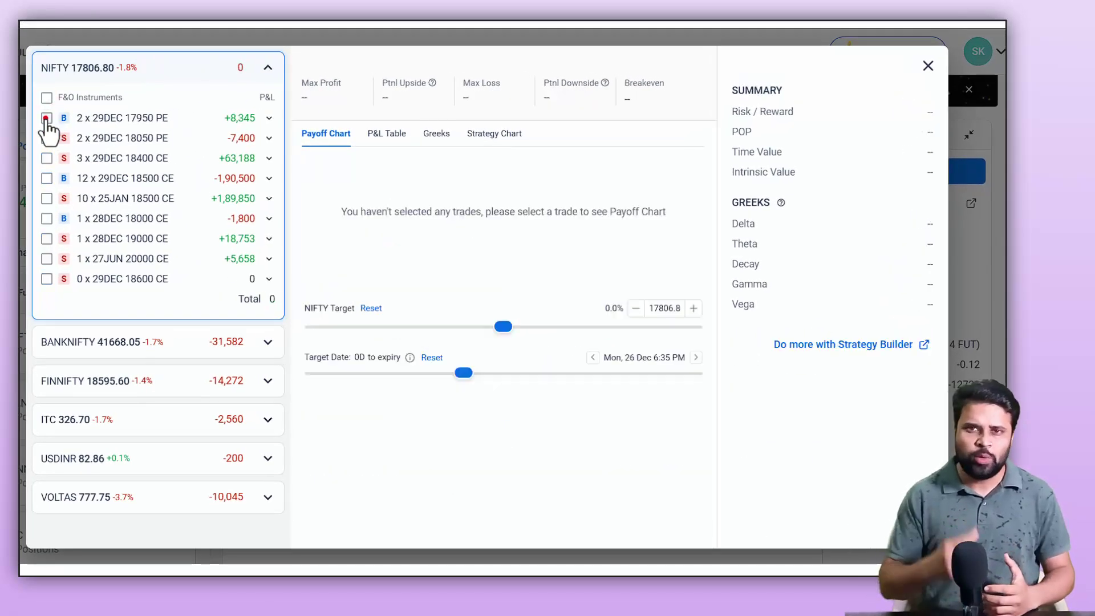
{"action": "left_click", "coordinate": [47, 118]}
{"action": "left_click", "coordinate": [47, 138]}
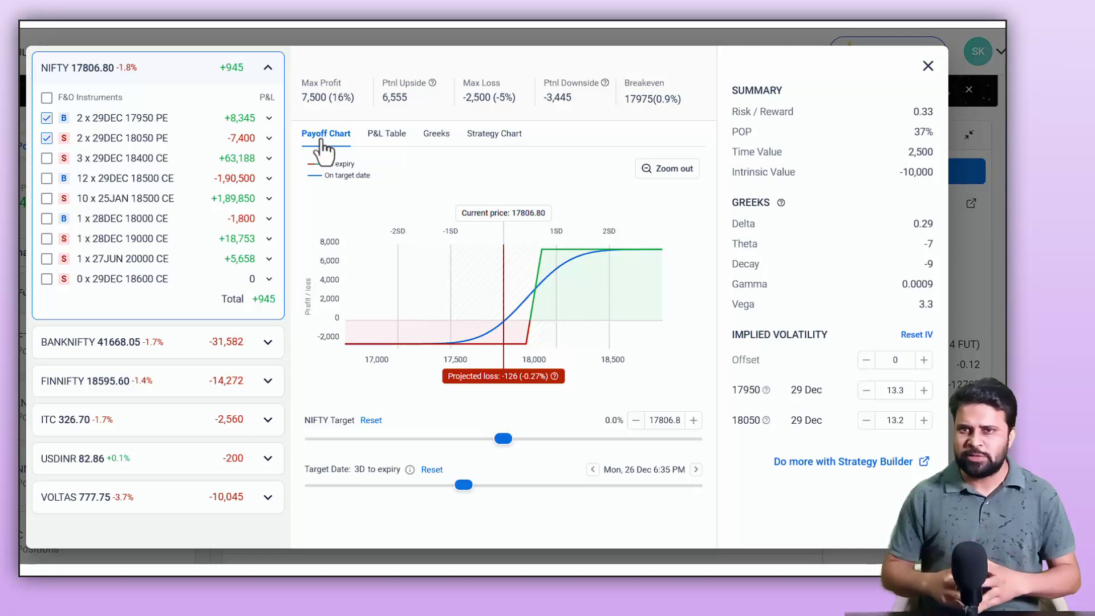
Browse the P&L Table, Greeks and Strategy Chart views, ending on the Payoff Chart.
{"action": "left_click", "coordinate": [387, 135]}
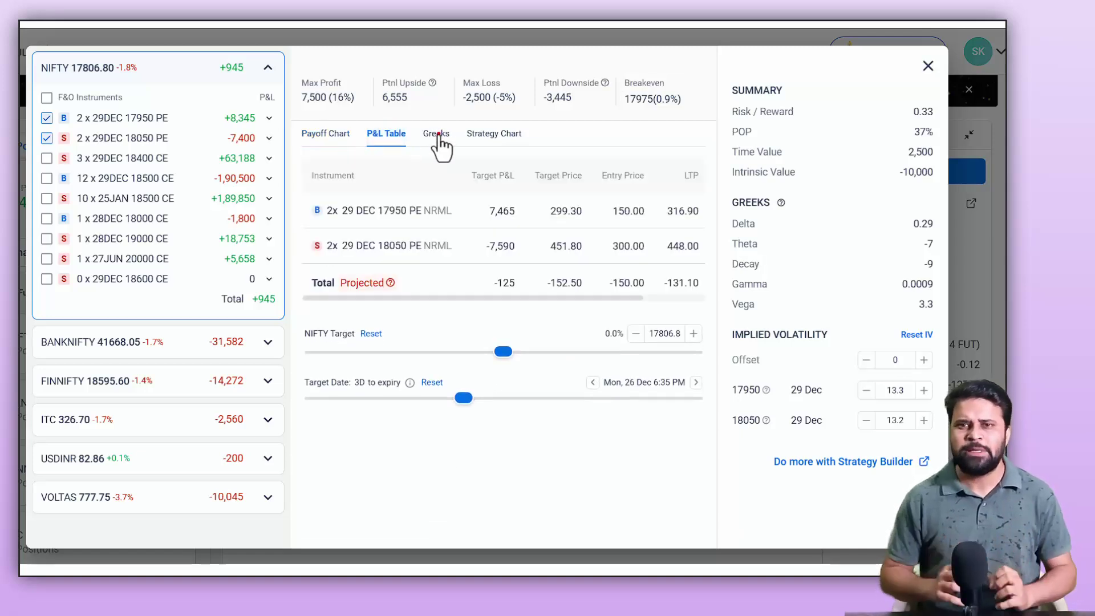
{"action": "left_click", "coordinate": [437, 136]}
{"action": "left_click", "coordinate": [504, 135]}
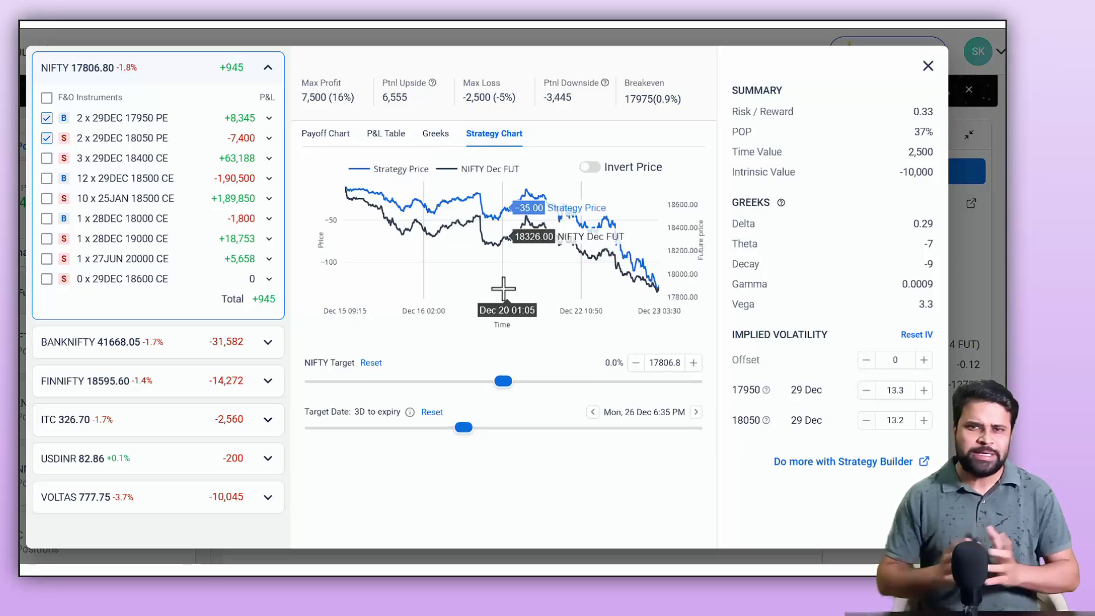
{"action": "left_click", "coordinate": [323, 134]}
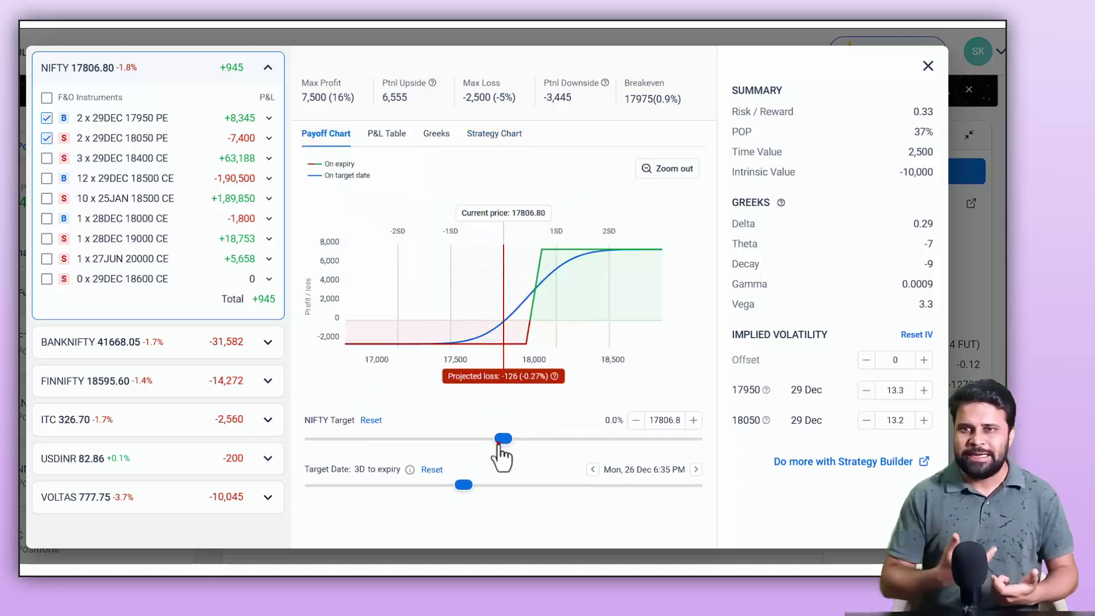
Set NIFTY target 18000, target date 1D, IV offset 1, and 18050 IV to 15.2.
{"action": "left_click_drag", "start_coordinate": [503, 438], "coordinate": [524, 438]}
{"action": "left_click_drag", "start_coordinate": [455, 492], "coordinate": [598, 495]}
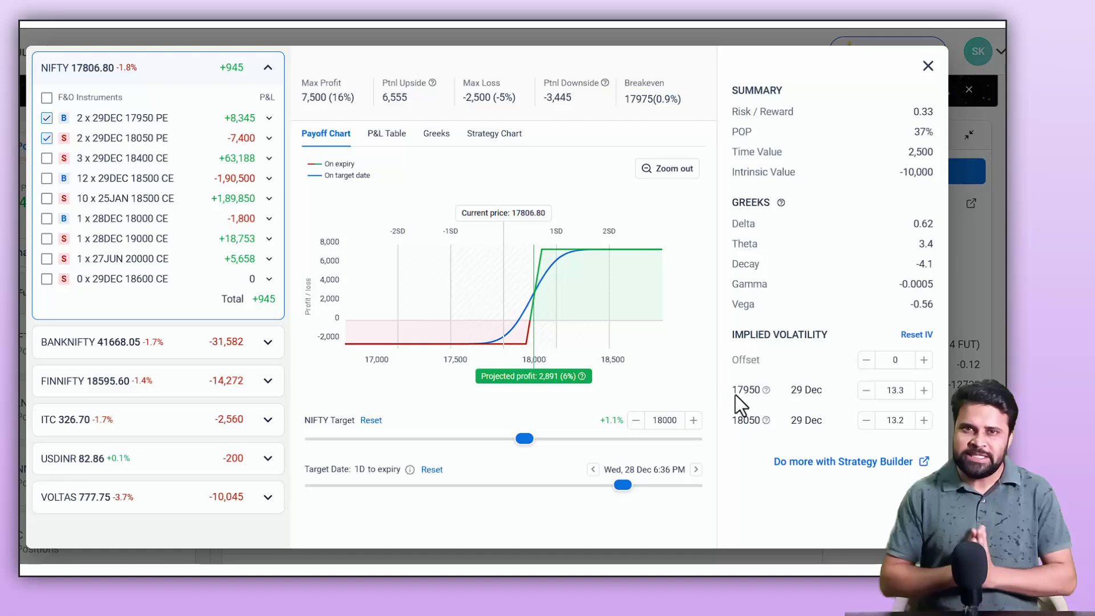
{"action": "left_click", "coordinate": [924, 359]}
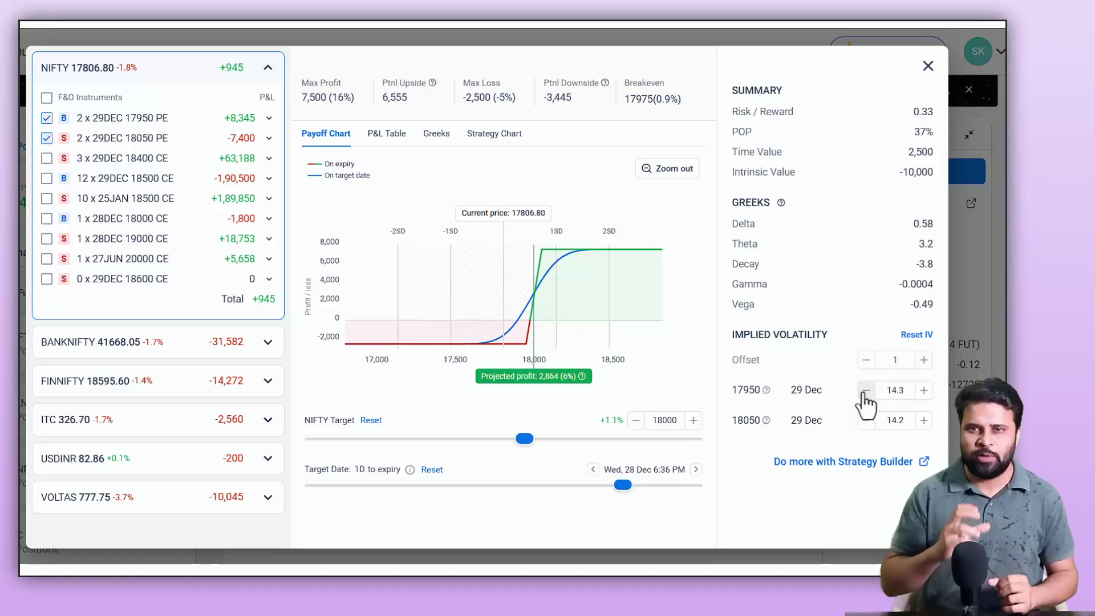
{"action": "left_click", "coordinate": [923, 421]}
{"action": "left_click", "coordinate": [924, 421]}
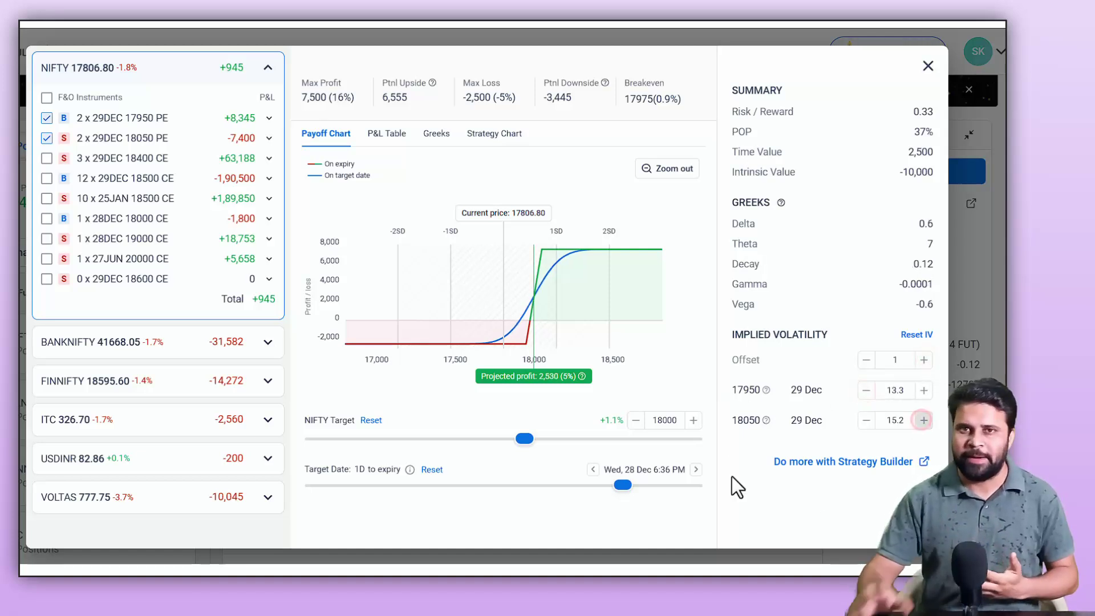
Visit Strategy Builder, dismiss the FINNIFTY notice, and return to the Positions page.
{"action": "left_click", "coordinate": [833, 463]}
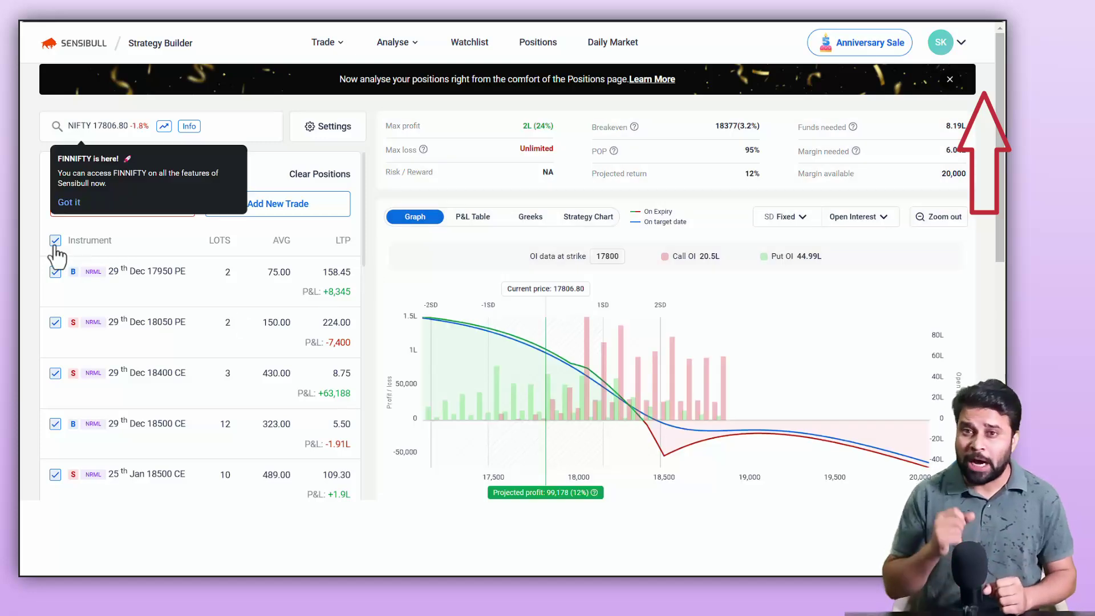
{"action": "left_click", "coordinate": [69, 202]}
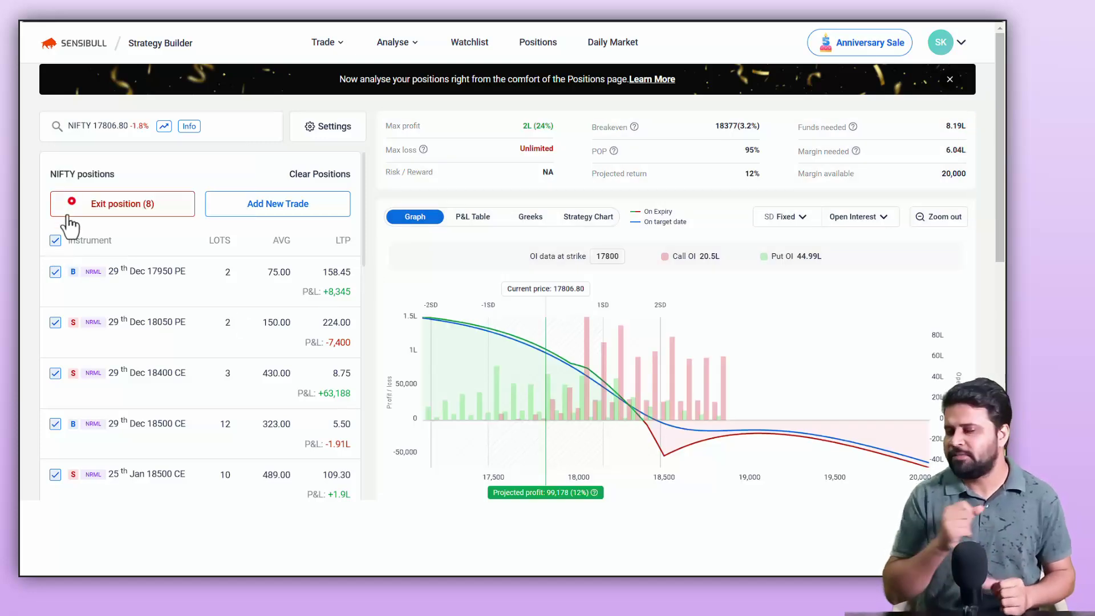
{"action": "left_click", "coordinate": [551, 49]}
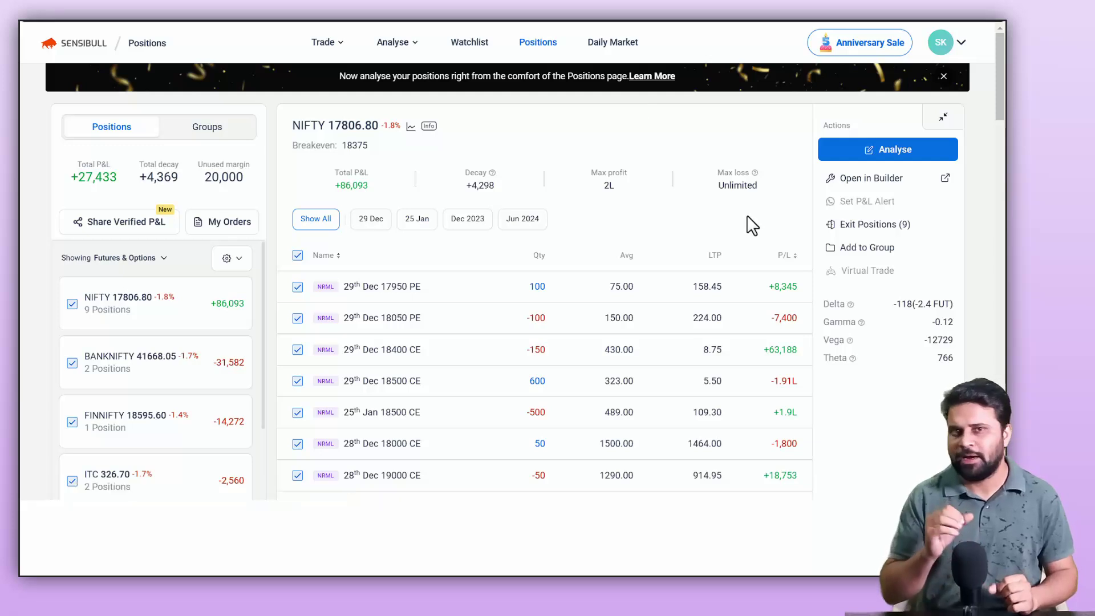
Select only the 29 Dec 17950 PE and 18050 PE NIFTY positions.
{"action": "left_click", "coordinate": [298, 256]}
{"action": "left_click", "coordinate": [298, 287]}
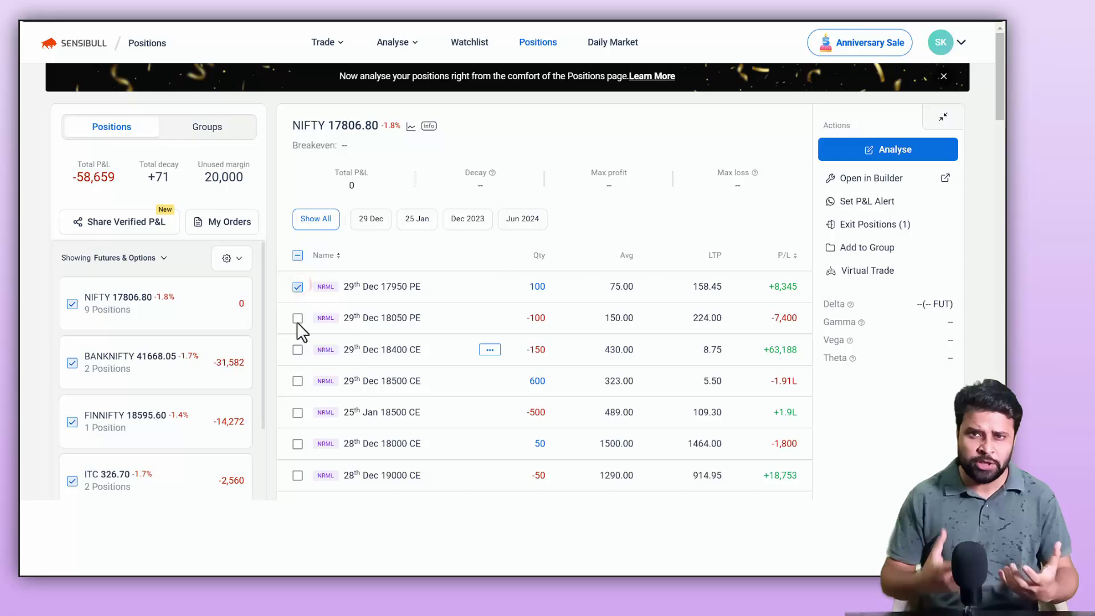
{"action": "left_click", "coordinate": [298, 318]}
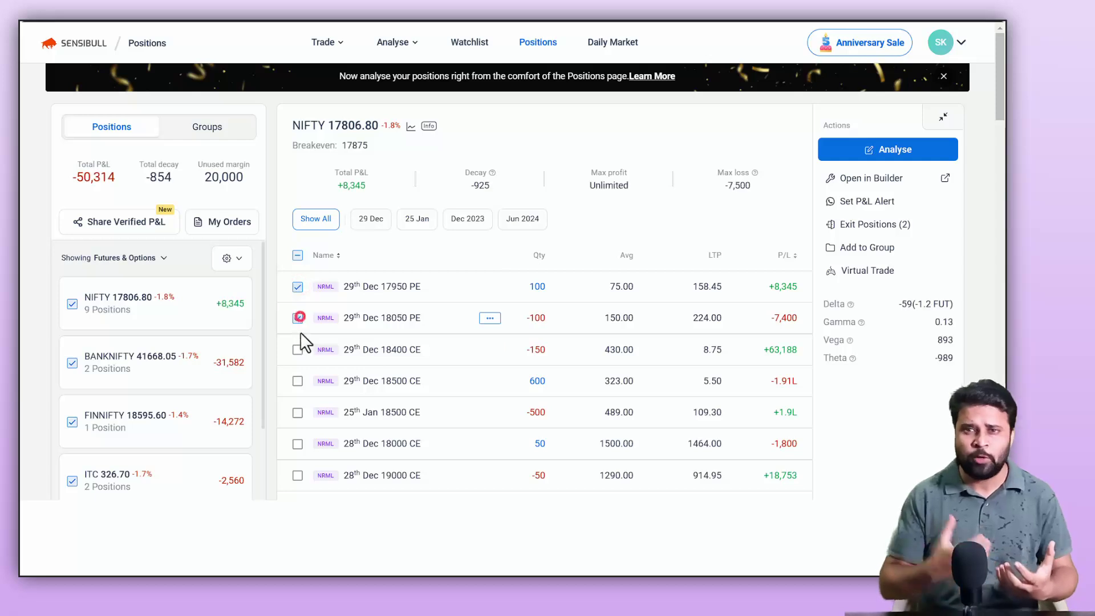
Create a P&L alert that fires when profit exceeds 3000.
{"action": "left_click", "coordinate": [873, 202]}
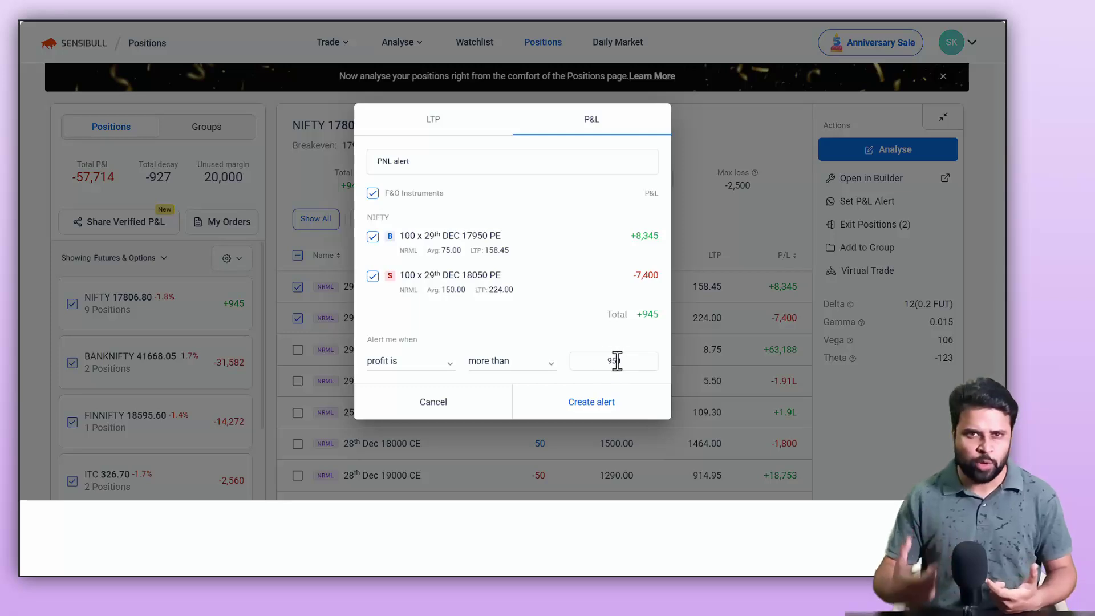
{"action": "left_click", "coordinate": [432, 132]}
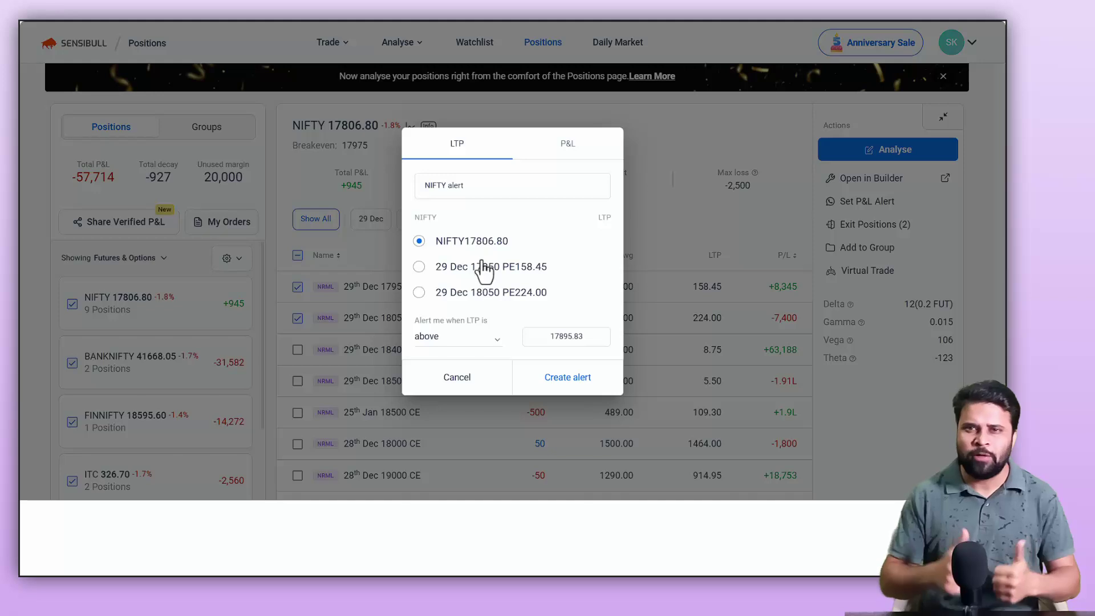
{"action": "left_click", "coordinate": [457, 266]}
{"action": "left_click", "coordinate": [456, 292]}
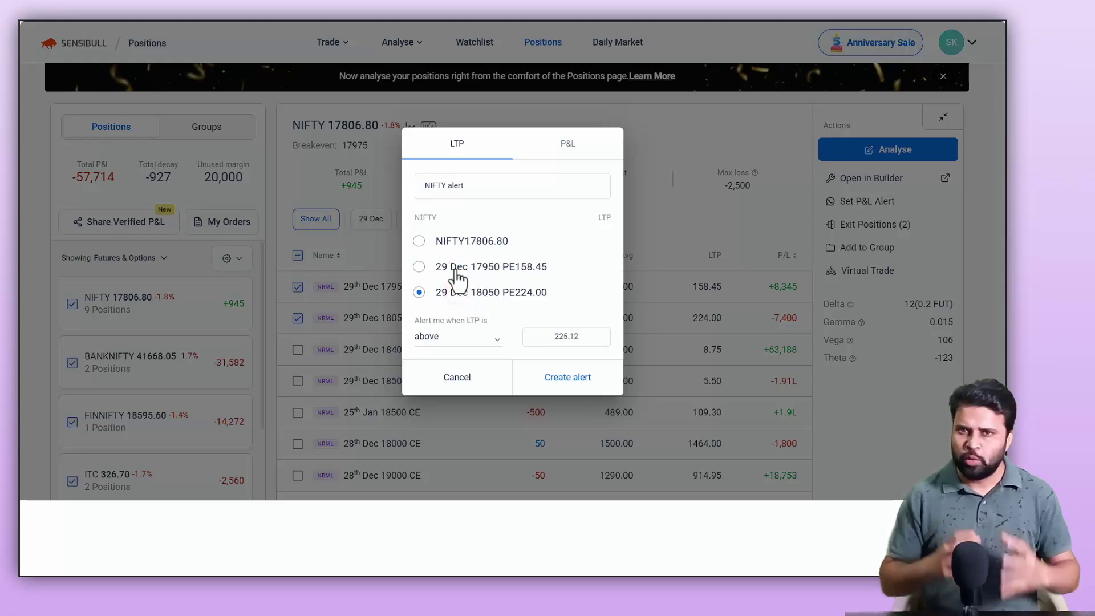
{"action": "left_click", "coordinate": [448, 242]}
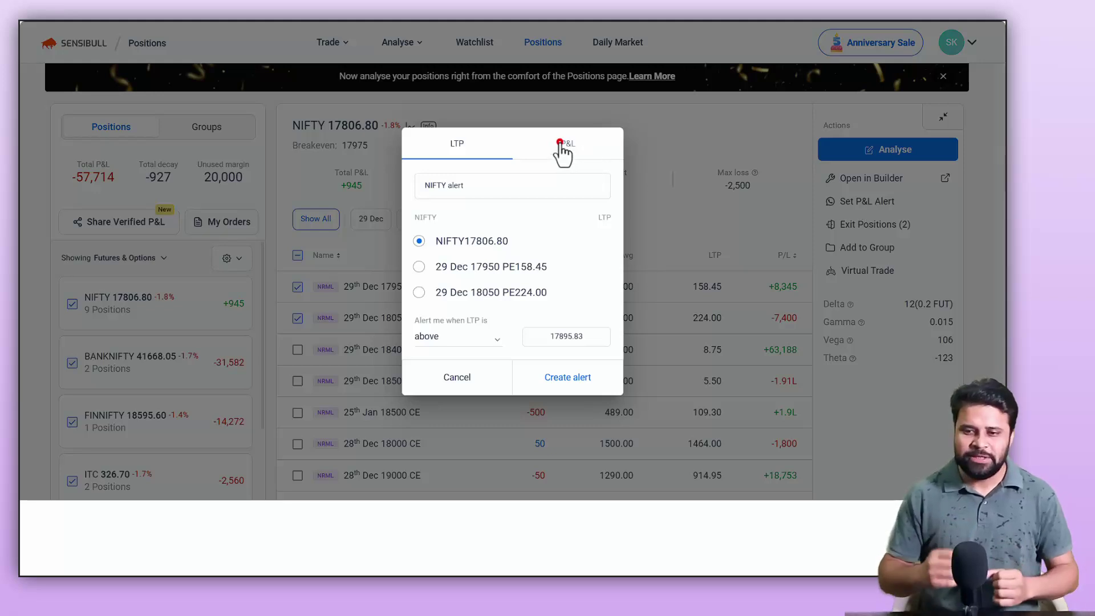
{"action": "left_click", "coordinate": [561, 145]}
{"action": "double_click", "coordinate": [630, 363]}
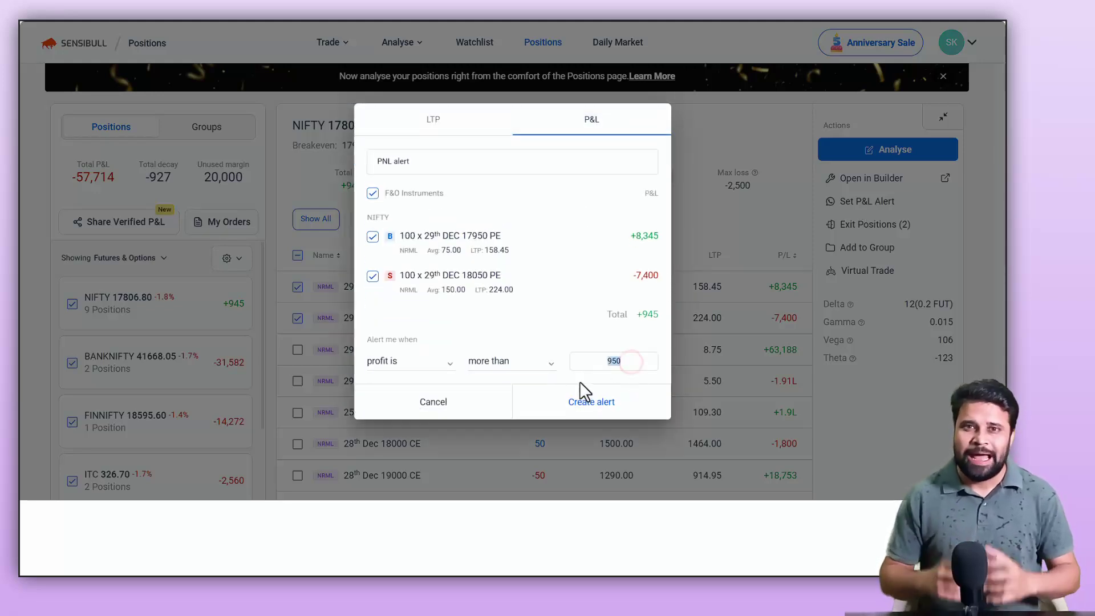
{"action": "type", "text": "3000"}
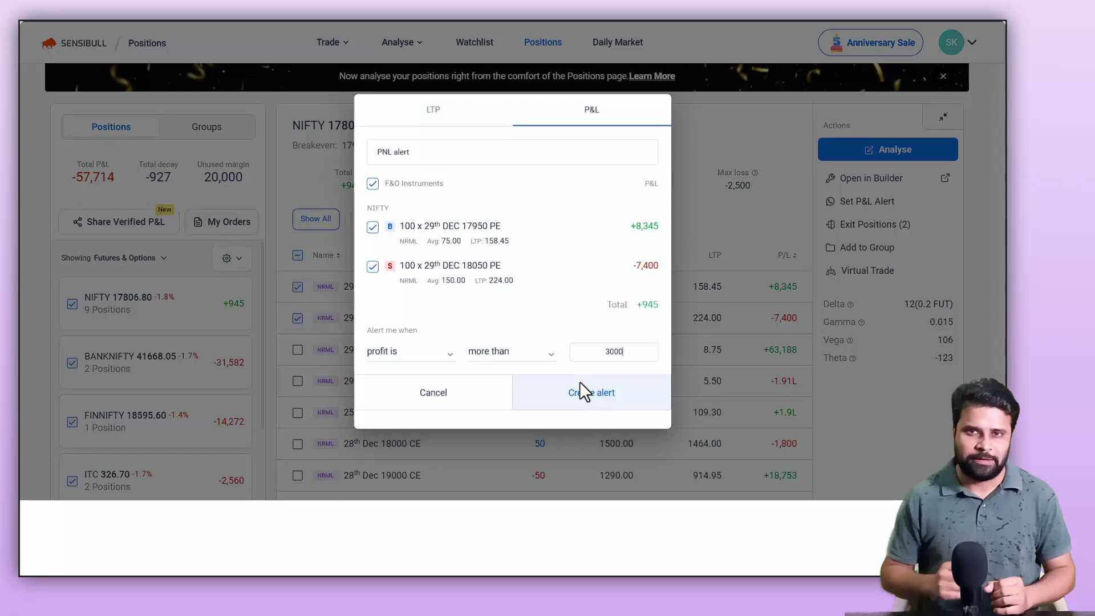
{"action": "left_click", "coordinate": [598, 390]}
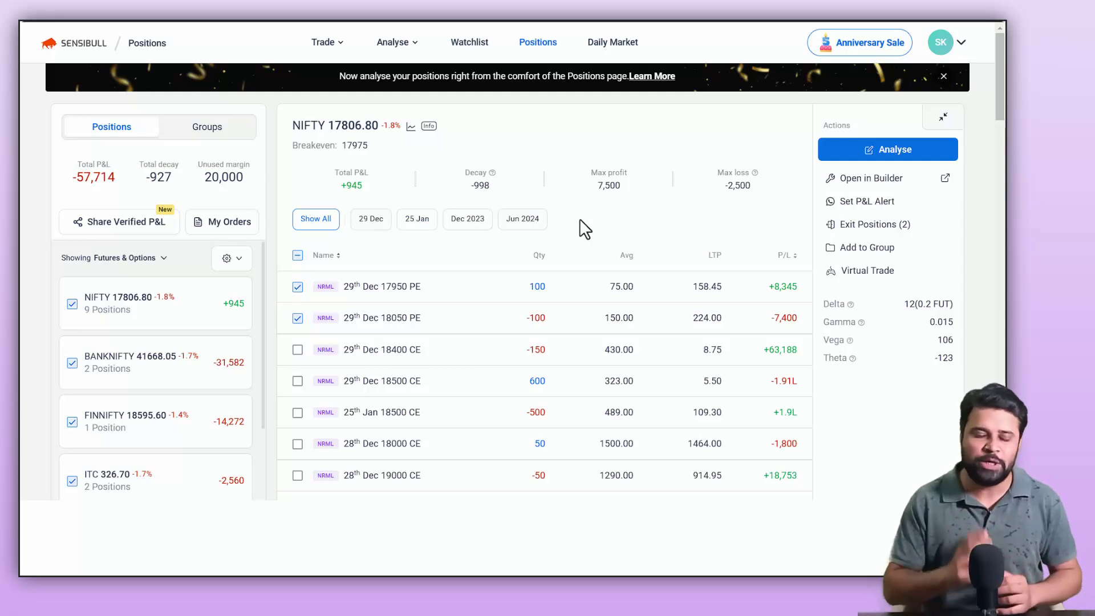
Virtual-trade the two selected puts into the Nifty portfolio's Demo strategy.
{"action": "left_click", "coordinate": [907, 275]}
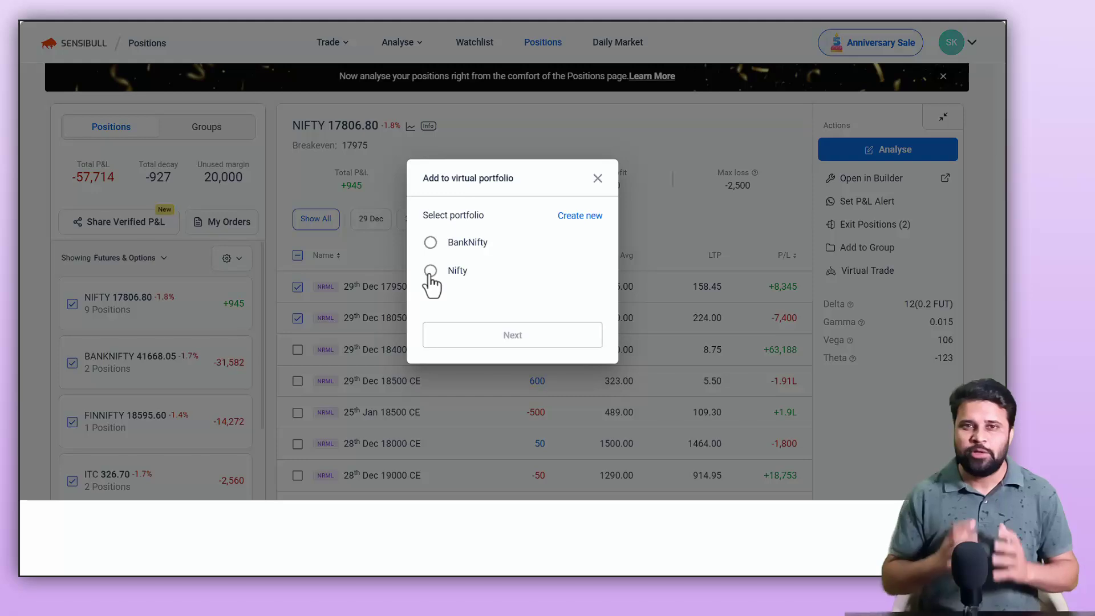
{"action": "left_click", "coordinate": [431, 272]}
{"action": "left_click", "coordinate": [512, 336]}
{"action": "left_click", "coordinate": [433, 283]}
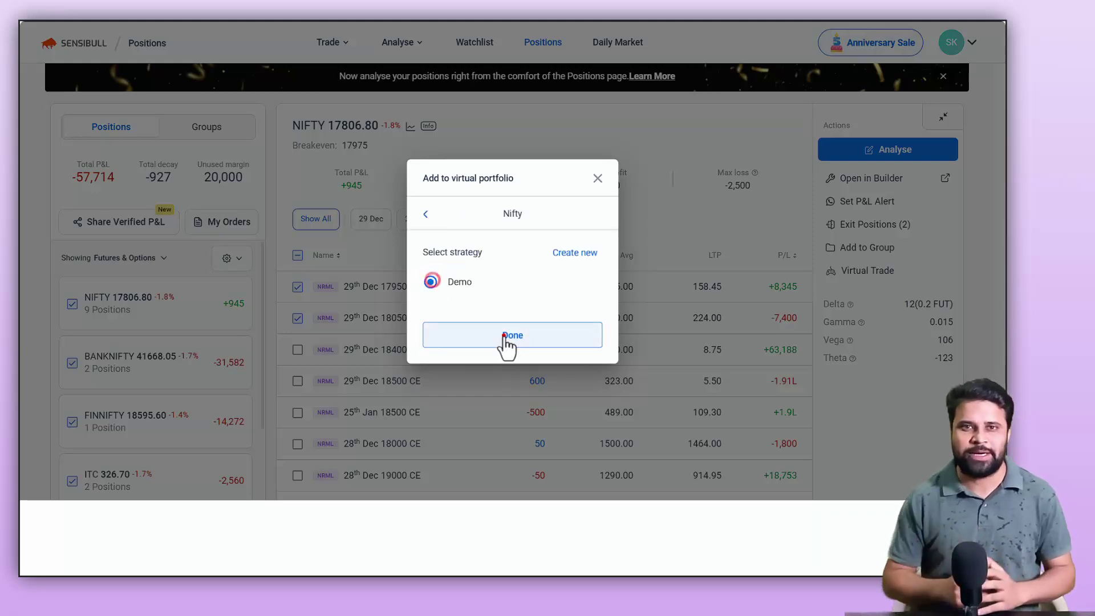
{"action": "left_click", "coordinate": [510, 337]}
{"action": "left_click", "coordinate": [556, 337]}
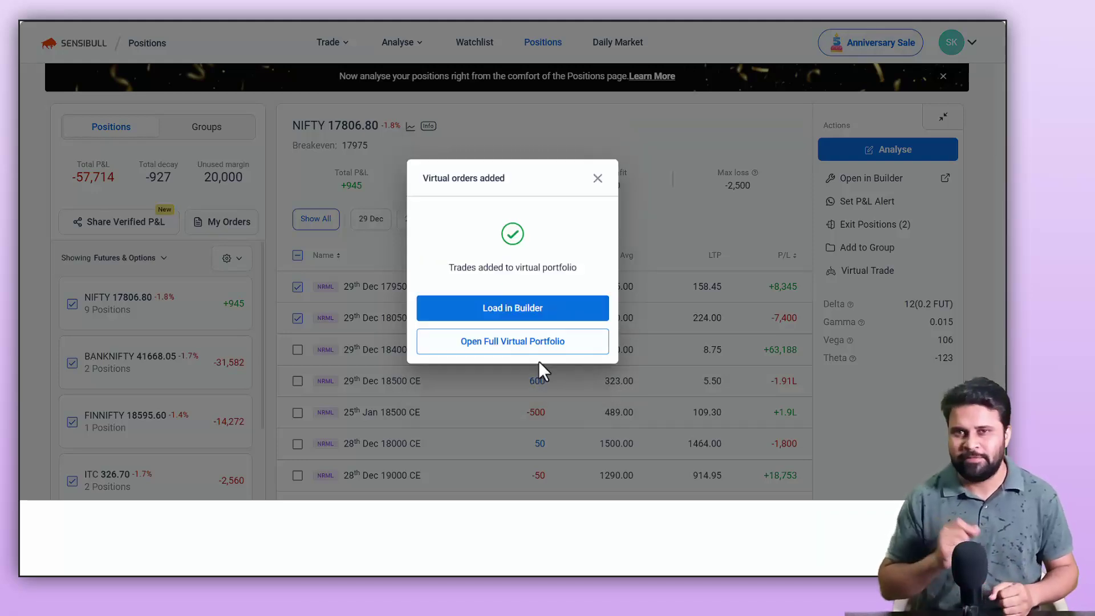
{"action": "left_click", "coordinate": [597, 176]}
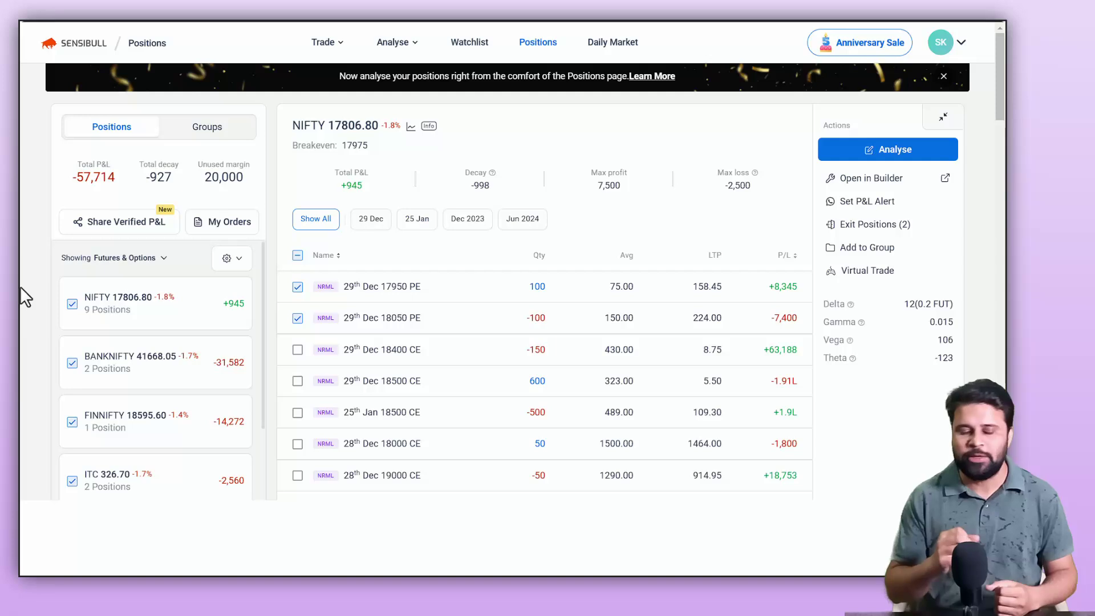
Group the 28th Dec 18000 CE and 19000 CE positions into a new group 'Strategy 3'.
{"action": "left_click", "coordinate": [297, 255]}
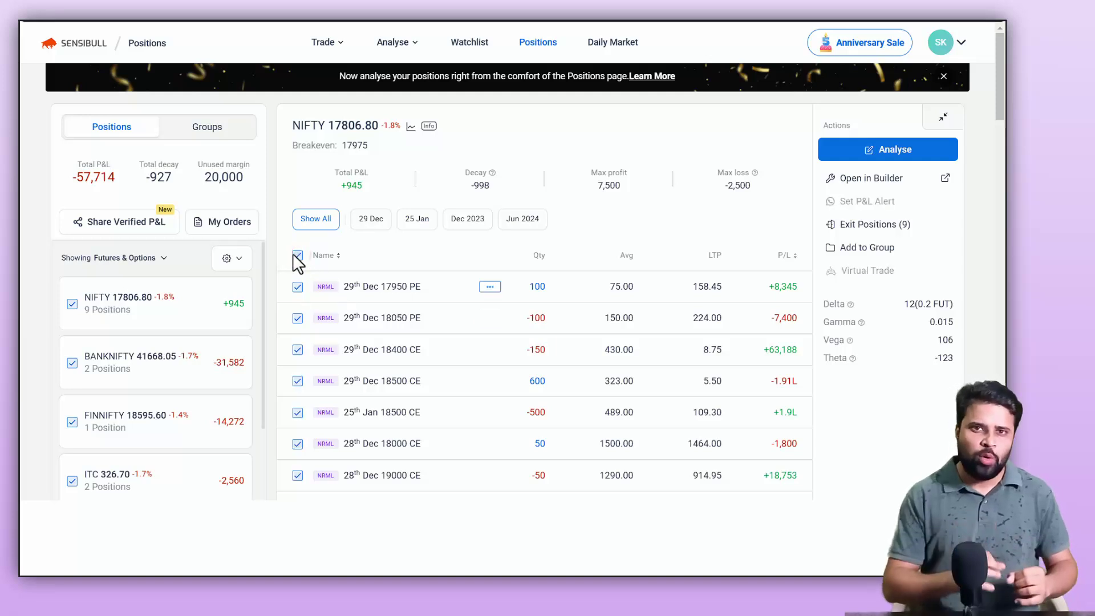
{"action": "left_click", "coordinate": [294, 254]}
{"action": "scroll", "coordinate": [361, 342], "scroll_direction": "down", "scroll_amount": 3}
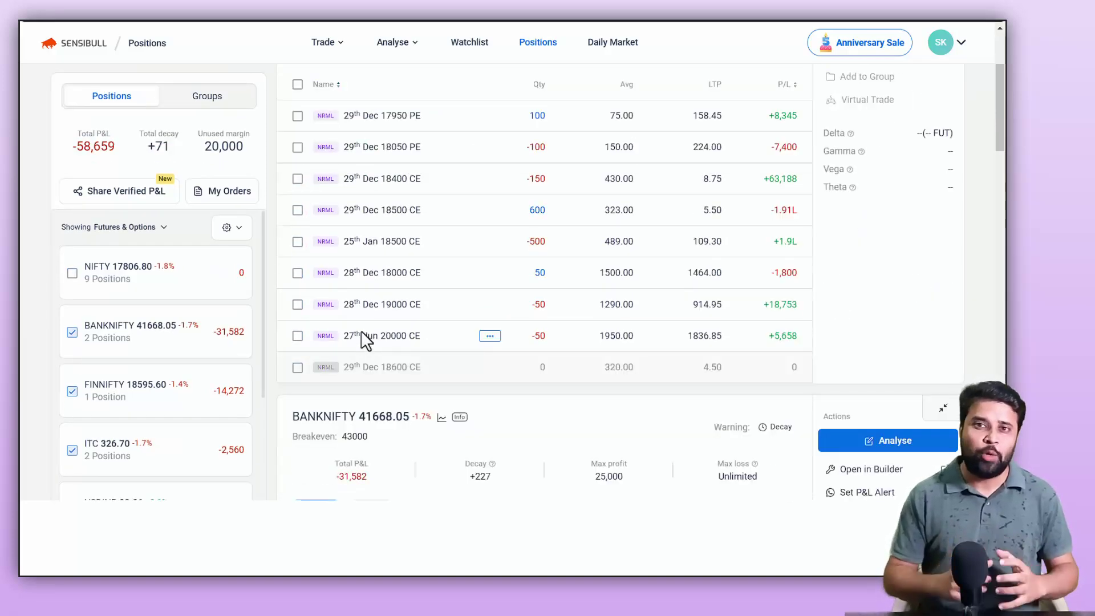
{"action": "left_click", "coordinate": [297, 273]}
{"action": "left_click", "coordinate": [297, 303]}
{"action": "scroll", "coordinate": [423, 320], "scroll_direction": "up", "scroll_amount": 2}
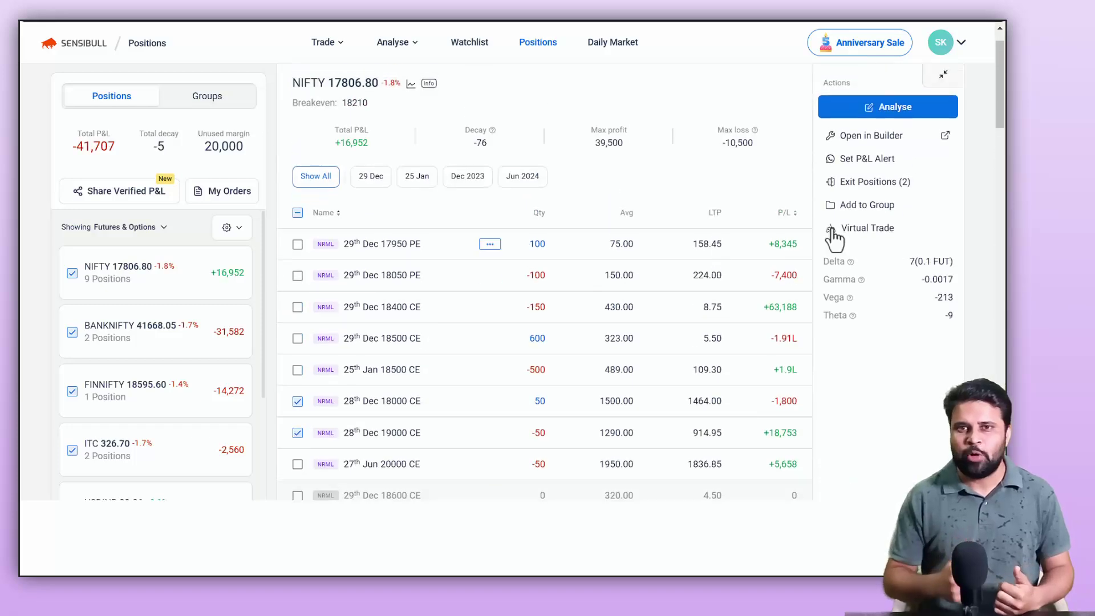
{"action": "left_click", "coordinate": [910, 205]}
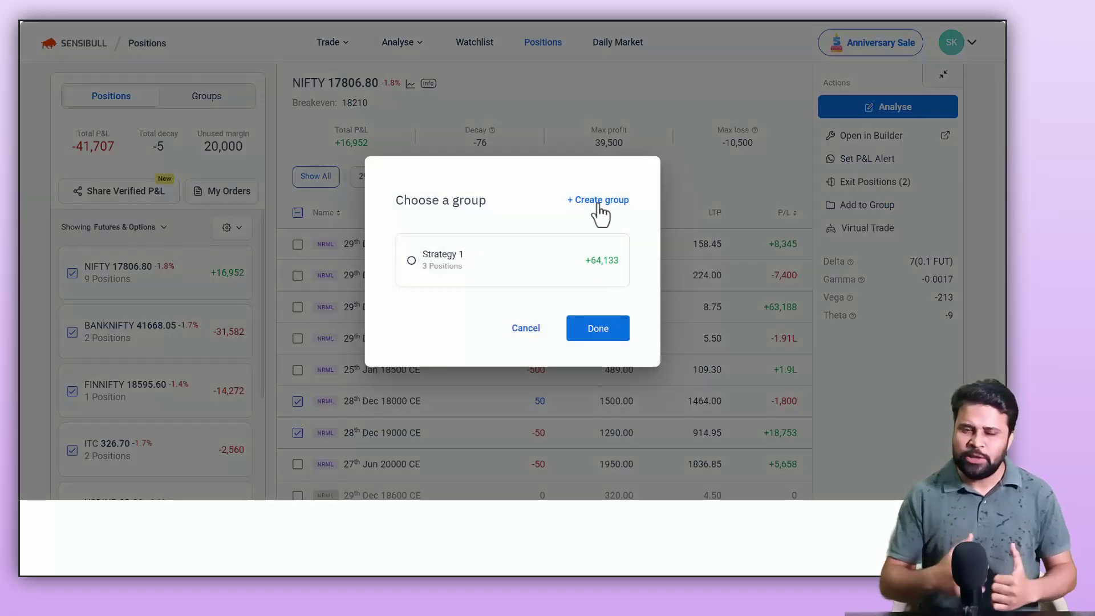
{"action": "left_click", "coordinate": [600, 212]}
{"action": "type", "text": "Strat"}
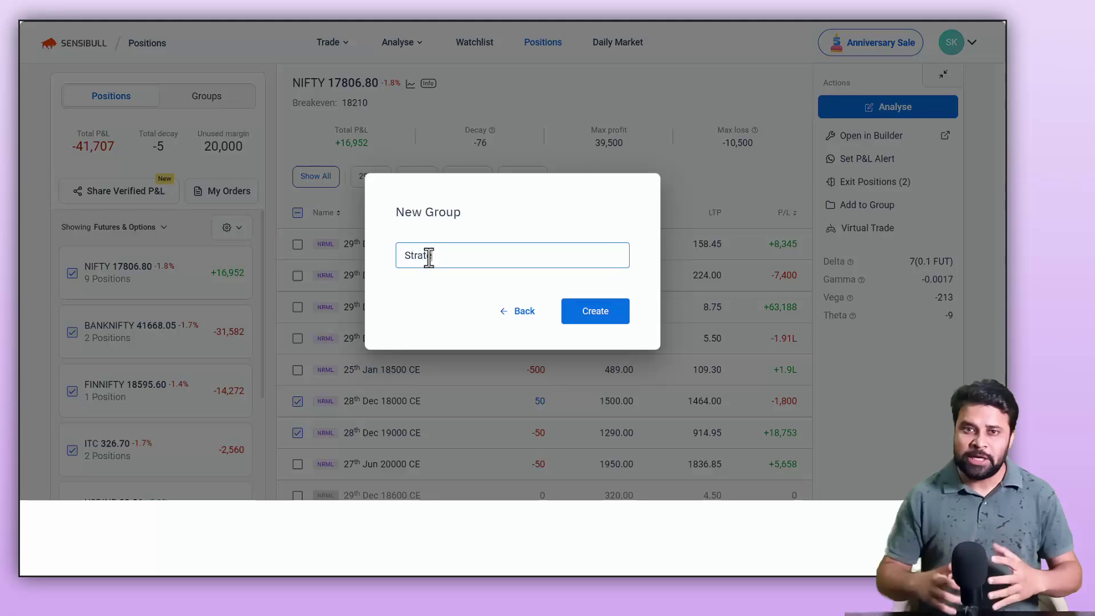
{"action": "type", "text": "egy 3"}
{"action": "left_click", "coordinate": [603, 315]}
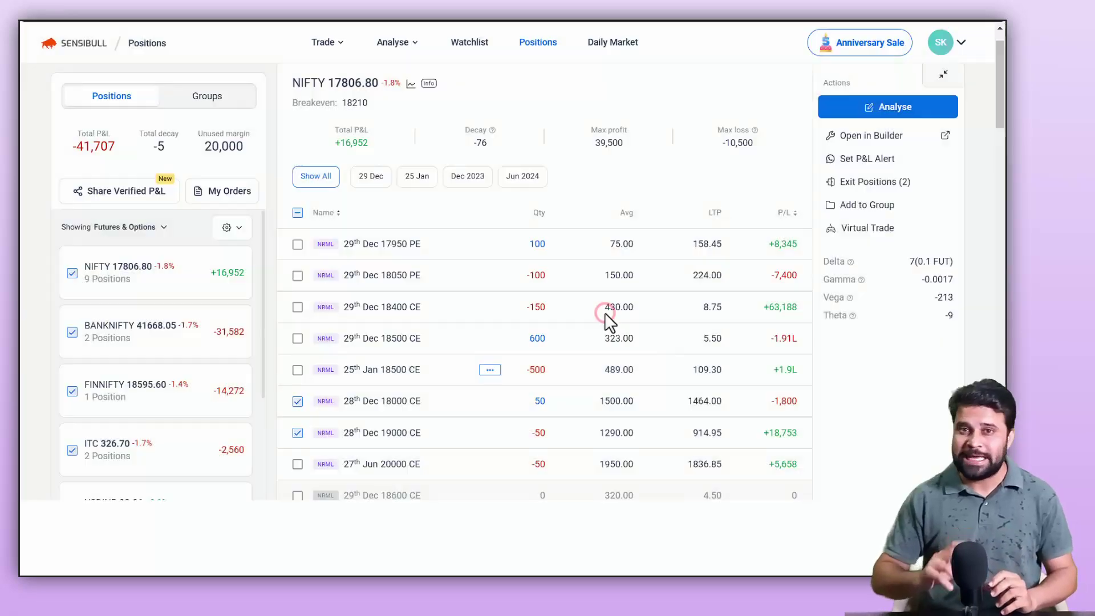
Analyse the Strategy 2 group at NIFTY target 18100 with a nearer target date.
{"action": "left_click", "coordinate": [200, 96]}
{"action": "left_click", "coordinate": [130, 280]}
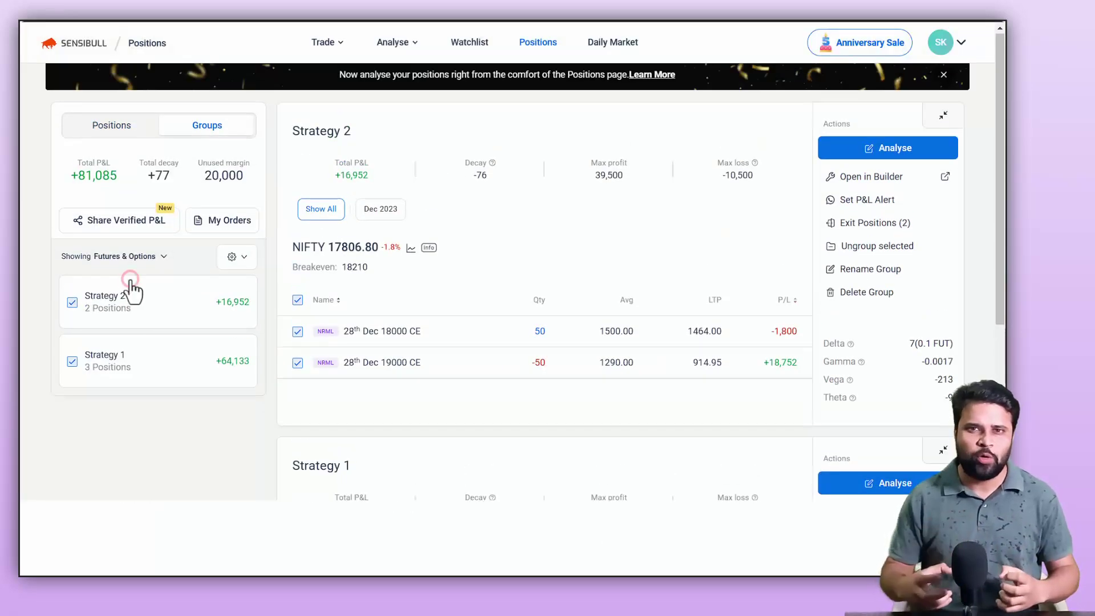
{"action": "left_click", "coordinate": [890, 149]}
{"action": "left_click_drag", "start_coordinate": [525, 388], "coordinate": [554, 393]}
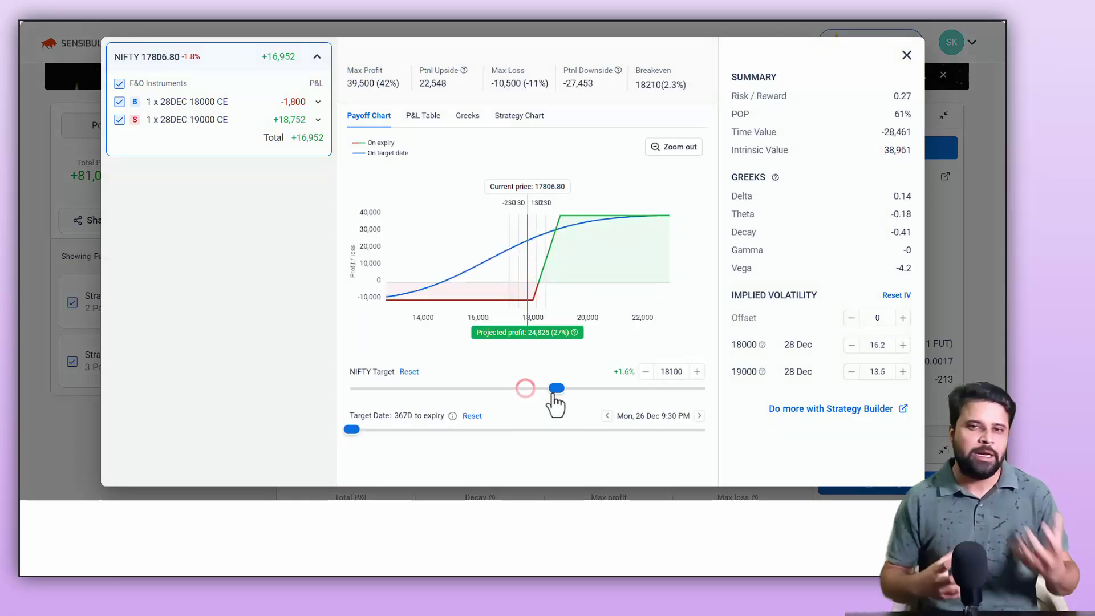
{"action": "left_click", "coordinate": [472, 430]}
{"action": "left_click", "coordinate": [526, 429]}
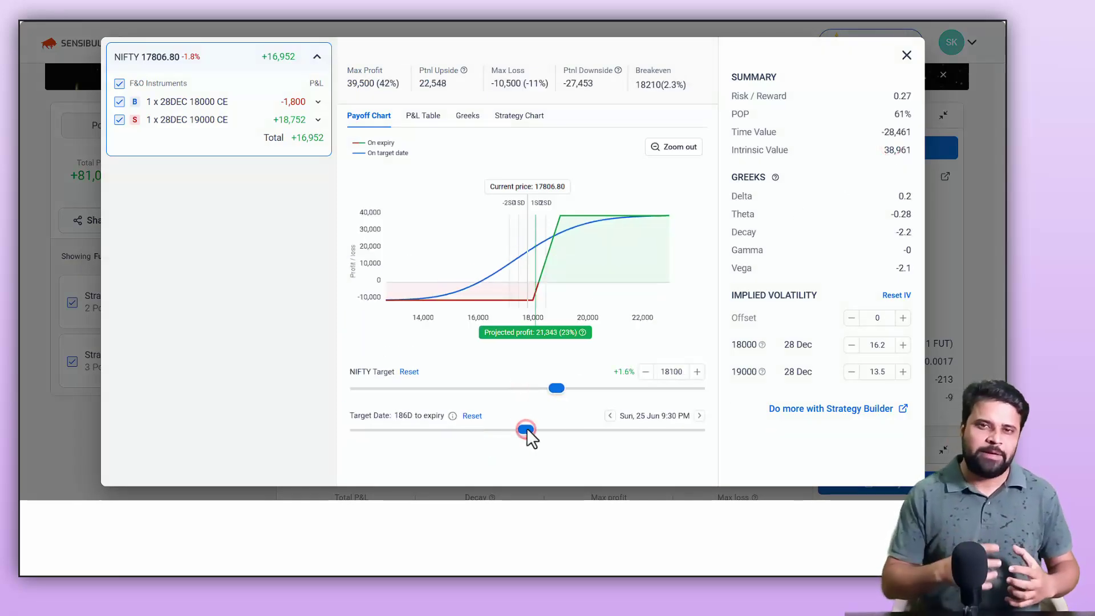
{"action": "left_click", "coordinate": [906, 56]}
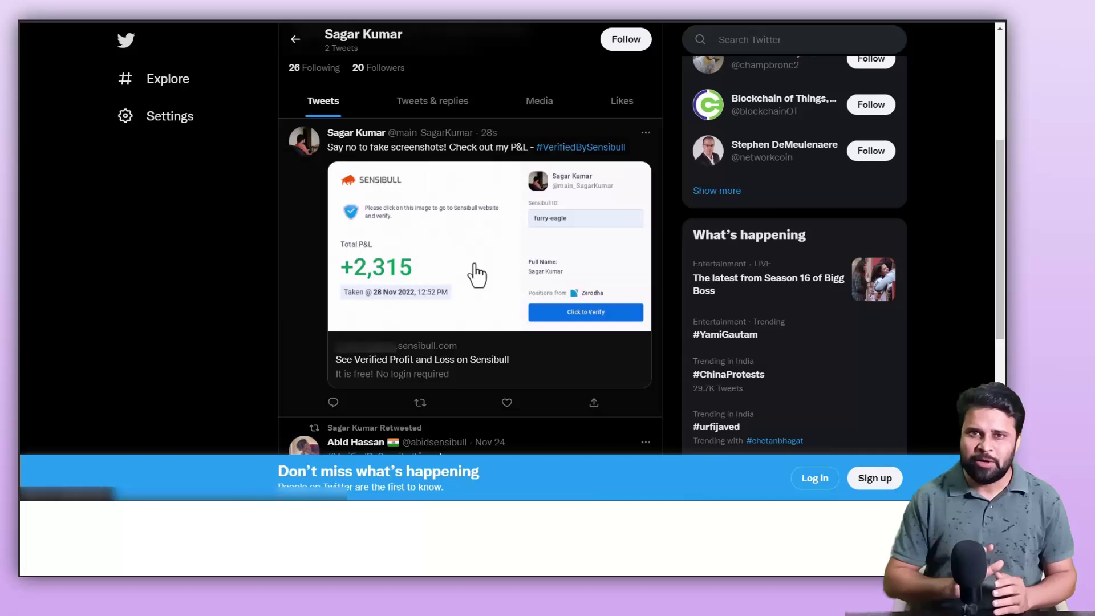
Open the Sensibull Verified P&L image from the tweet.
{"action": "left_click", "coordinate": [474, 265]}
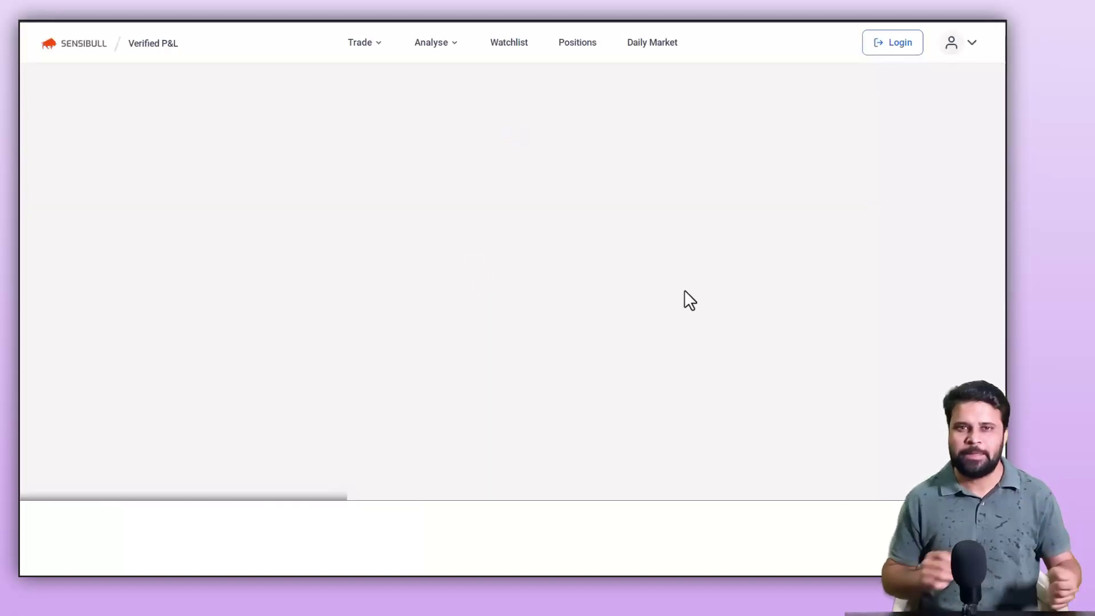
Publish a new Verified P&L of the current positions from the Positions page.
{"action": "scroll", "coordinate": [568, 314], "scroll_direction": "down", "scroll_amount": 5}
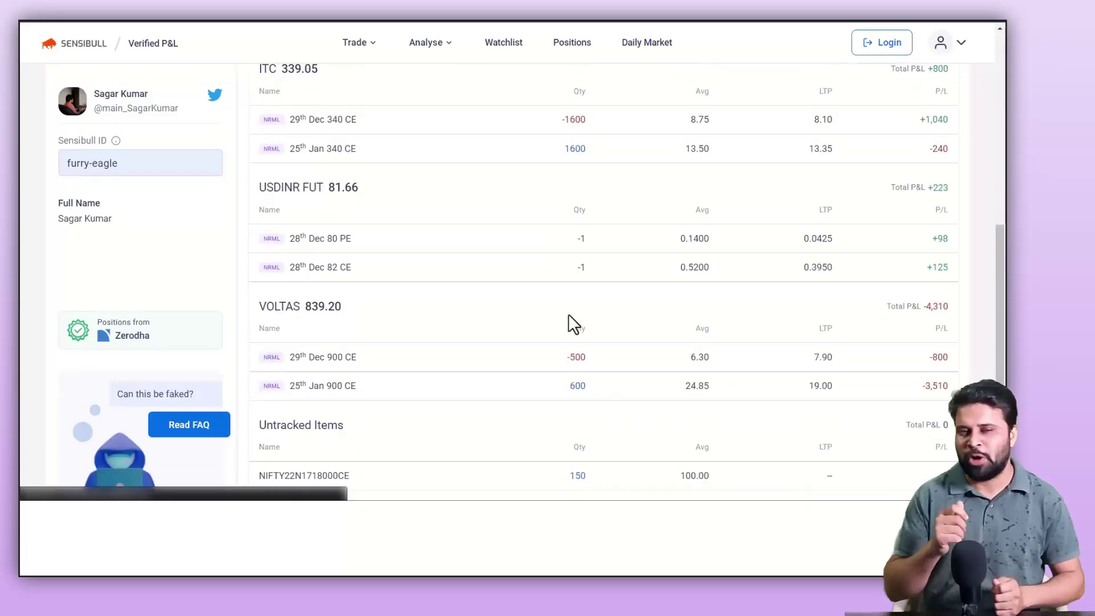
{"action": "scroll", "coordinate": [568, 314], "scroll_direction": "up", "scroll_amount": 6}
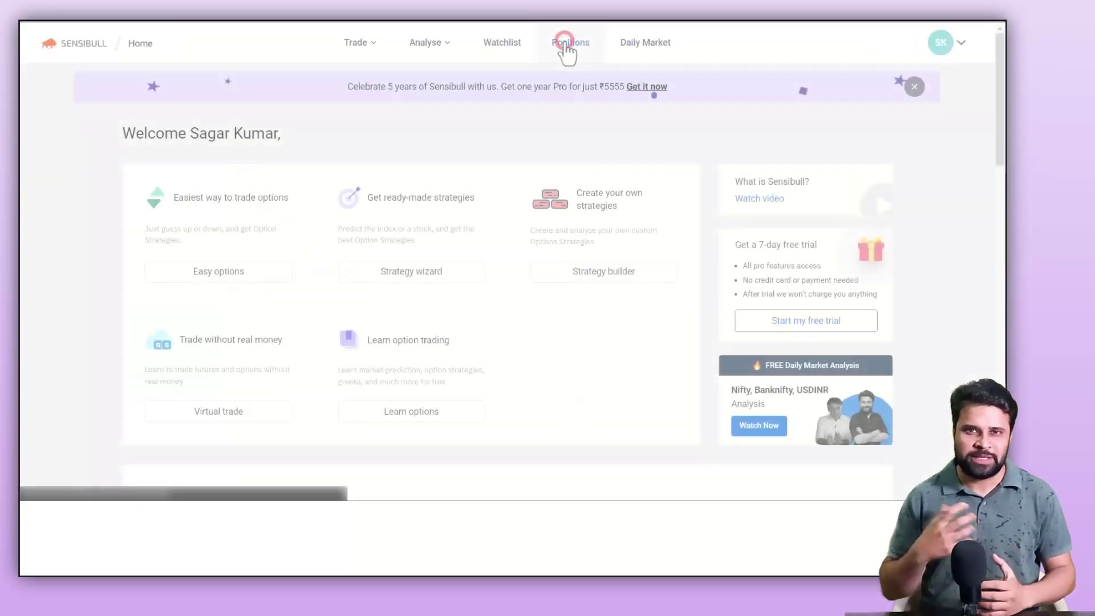
{"action": "left_click", "coordinate": [566, 44]}
{"action": "left_click", "coordinate": [126, 224]}
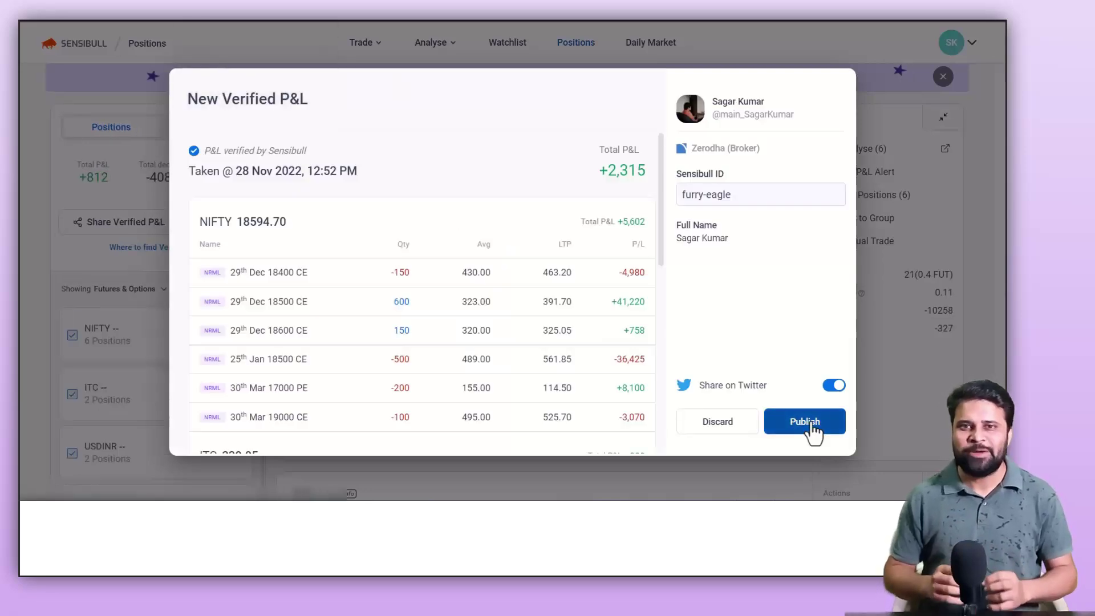
{"action": "left_click", "coordinate": [811, 422]}
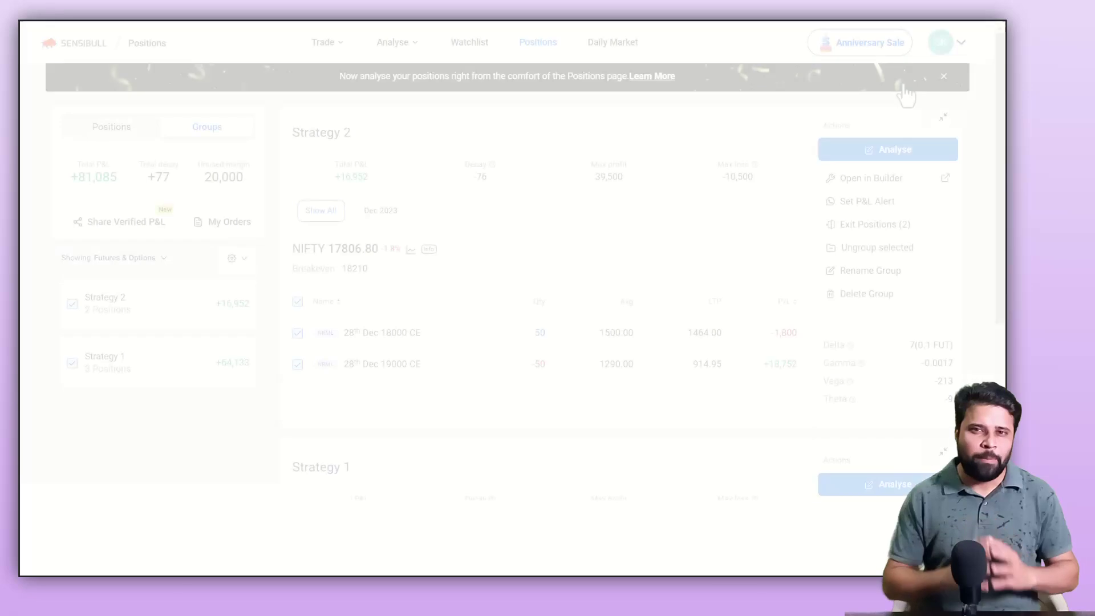
Copy the shareable link of the 28 Nov Verified P&L entry.
{"action": "left_click", "coordinate": [958, 42]}
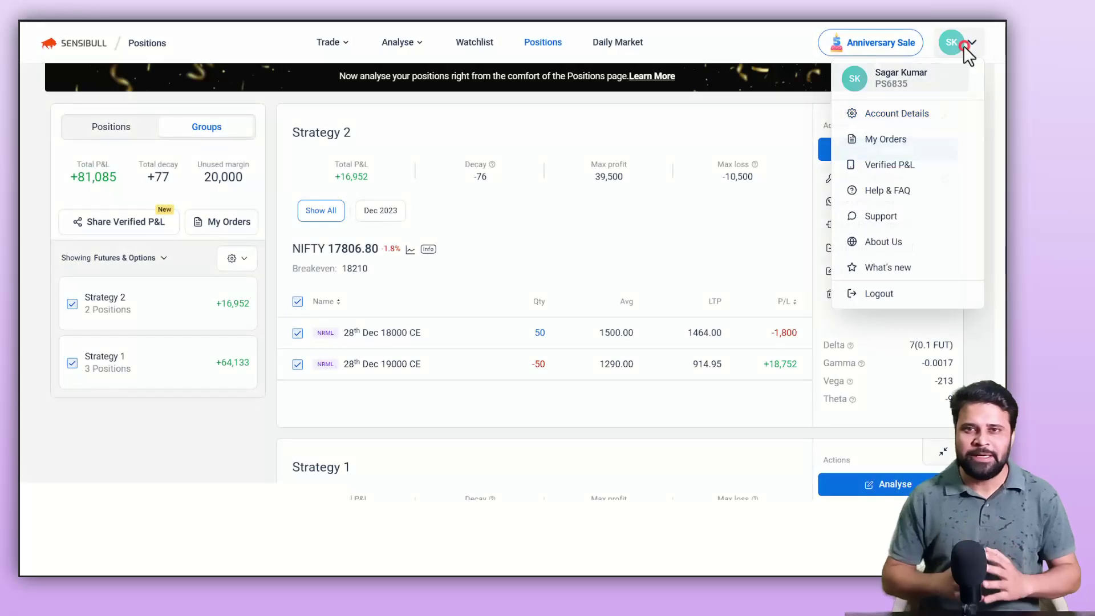
{"action": "left_click", "coordinate": [885, 166]}
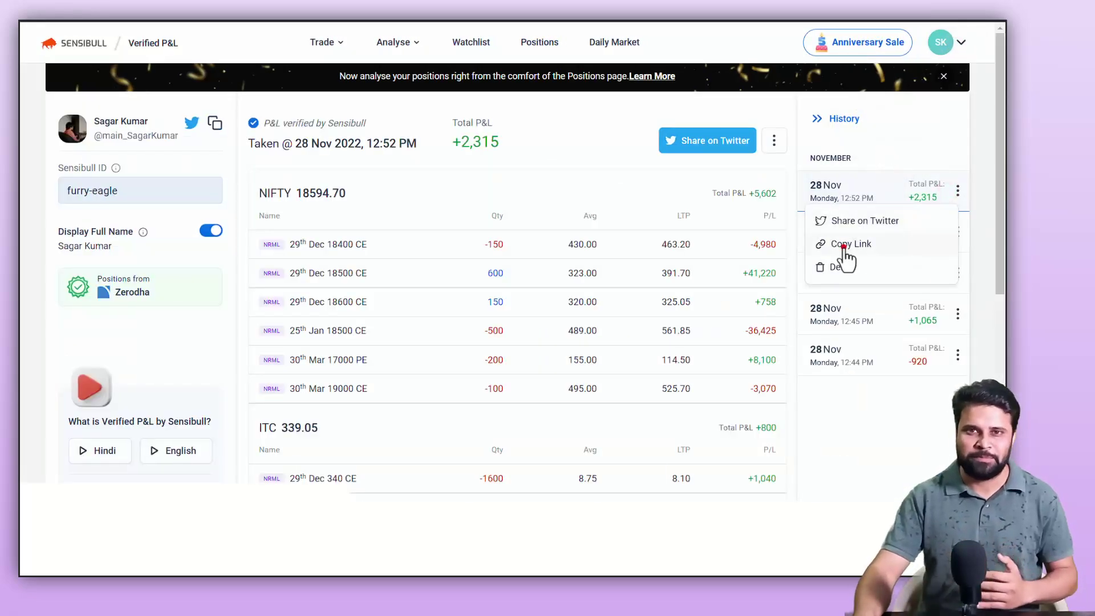
{"action": "left_click", "coordinate": [847, 248]}
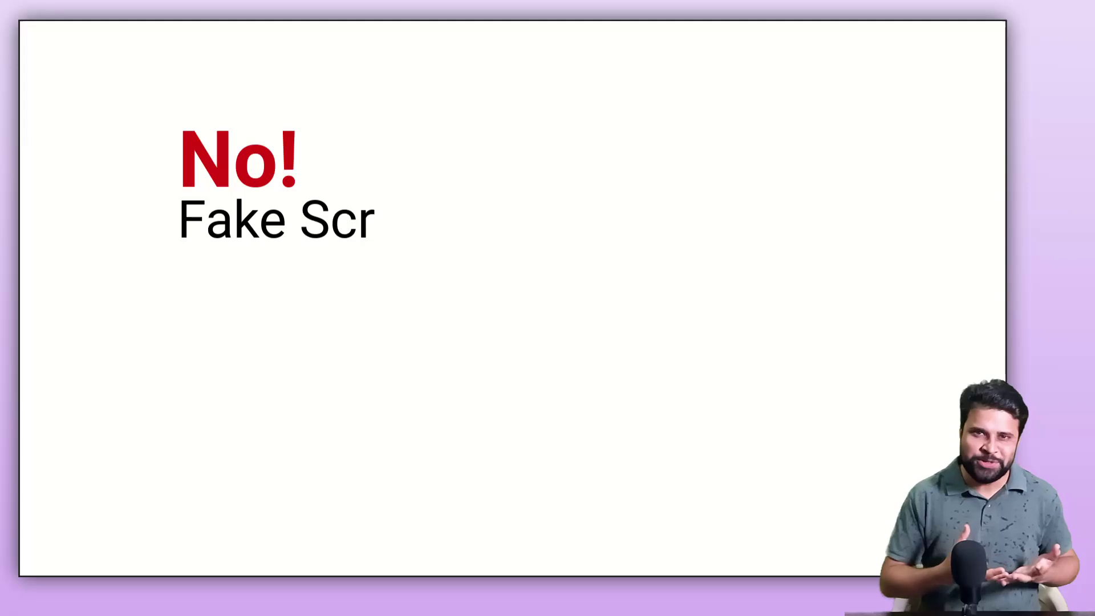